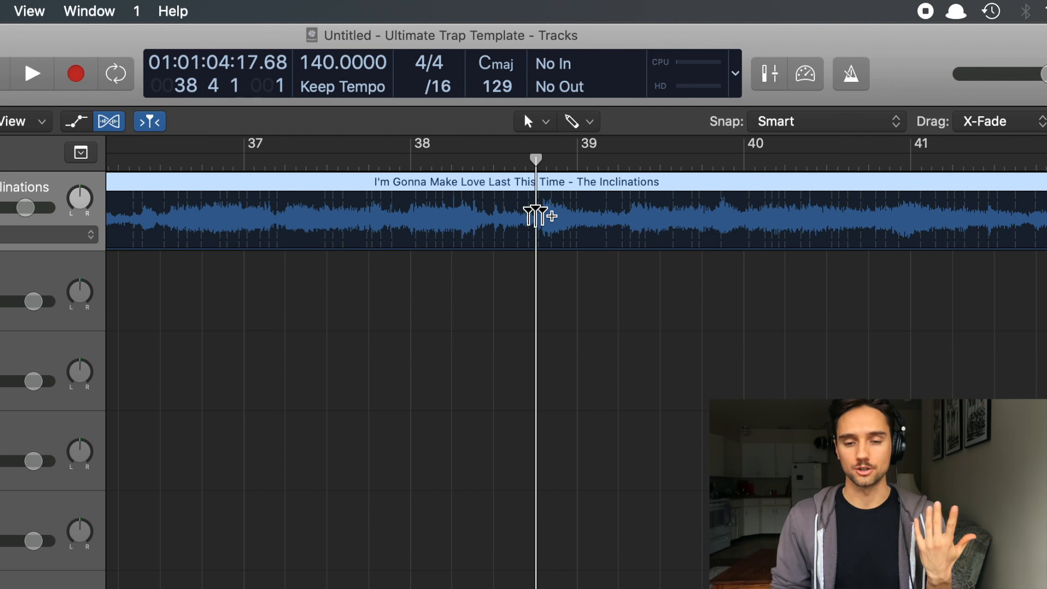
# Play the sample onward from bar 38 and add a flex marker where the phrase ends, shortly after bar 47.
pyautogui.hscroll(3, 542, 215)
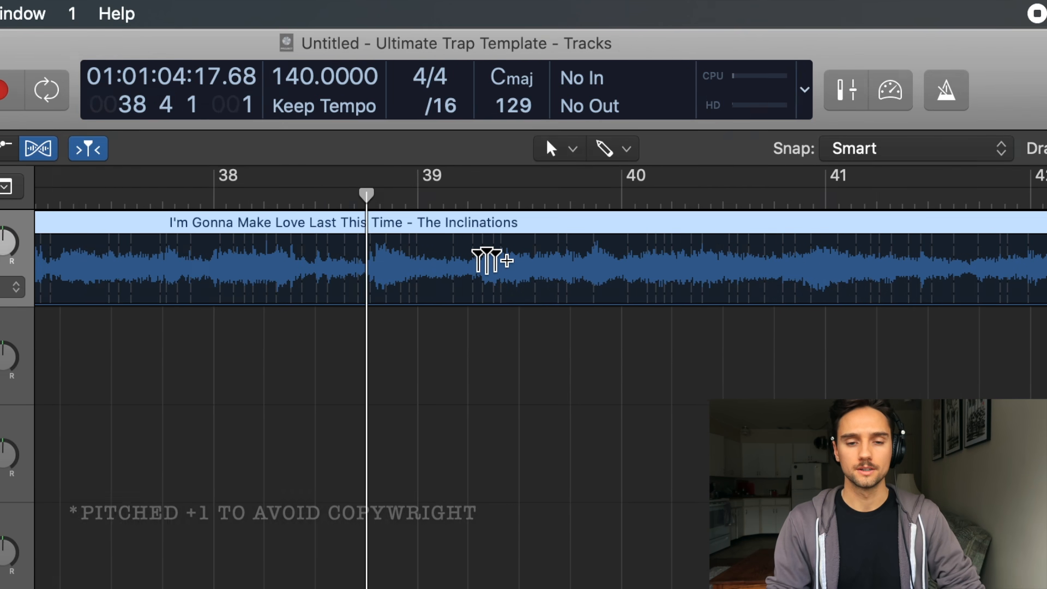
pyautogui.press('space')
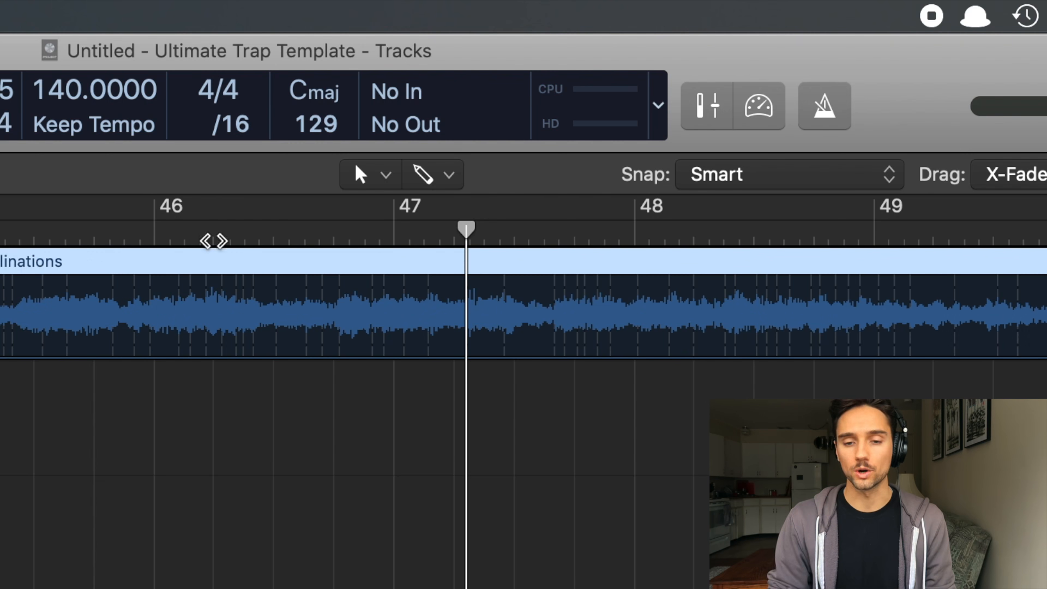
pyautogui.click(463, 297)
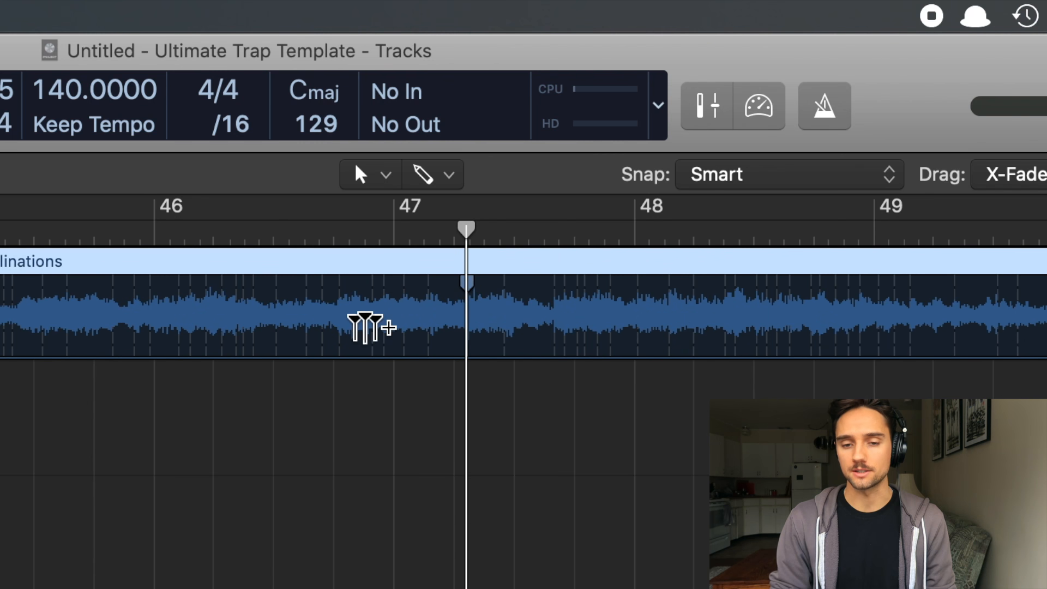
# Add a flex marker at the start of the phrase, at about beat 4 of bar 38.
pyautogui.hscroll(-10, 362, 329)
pyautogui.scroll(-5, 361, 328)
pyautogui.scroll(1, 361, 328)
pyautogui.scroll(5, 462, 233)
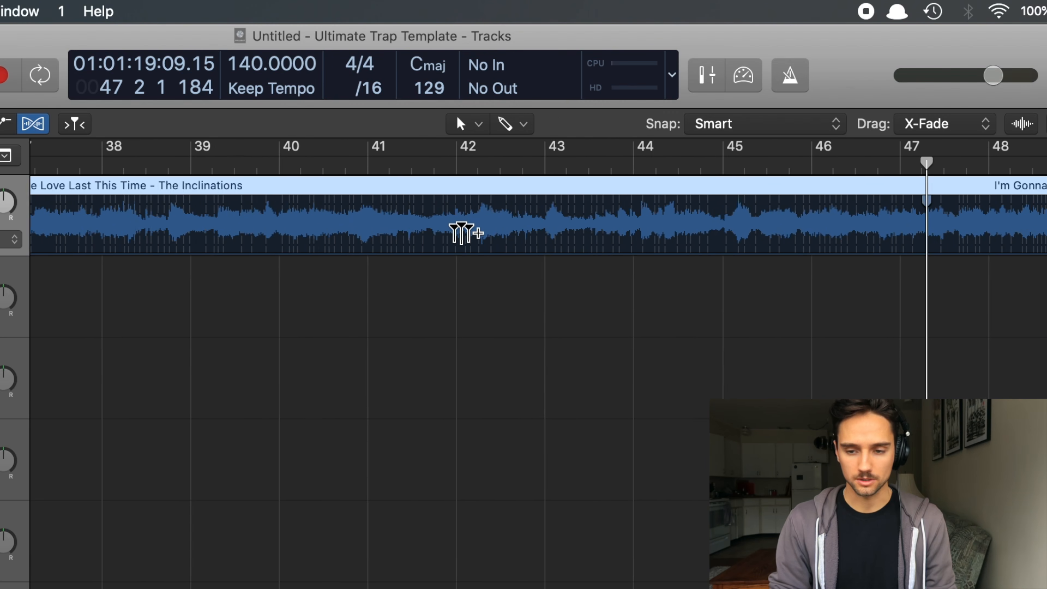
pyautogui.press('space')
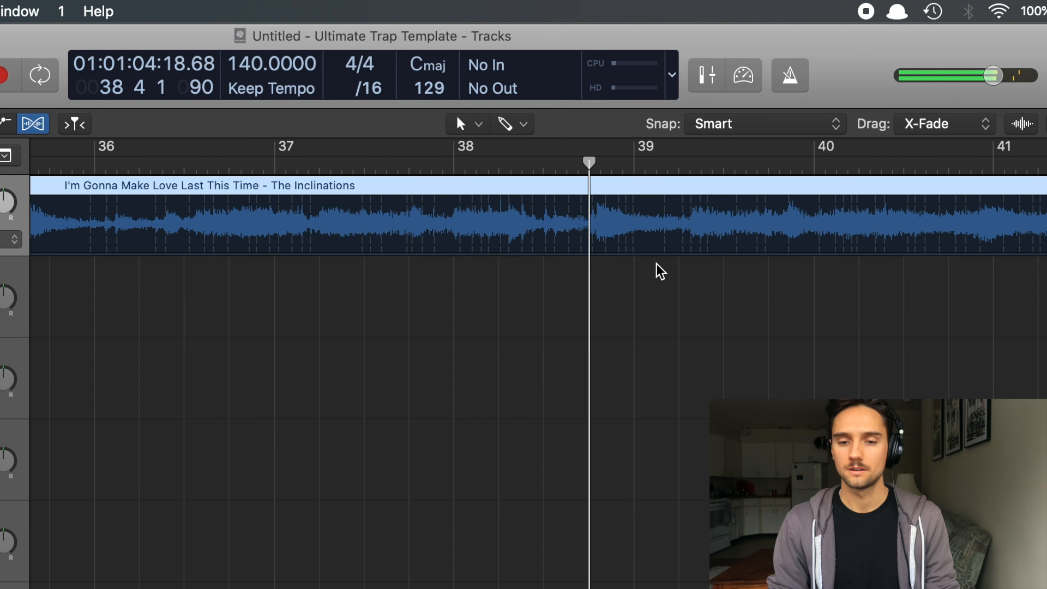
pyautogui.click(592, 213)
pyautogui.scroll(2, 654, 227)
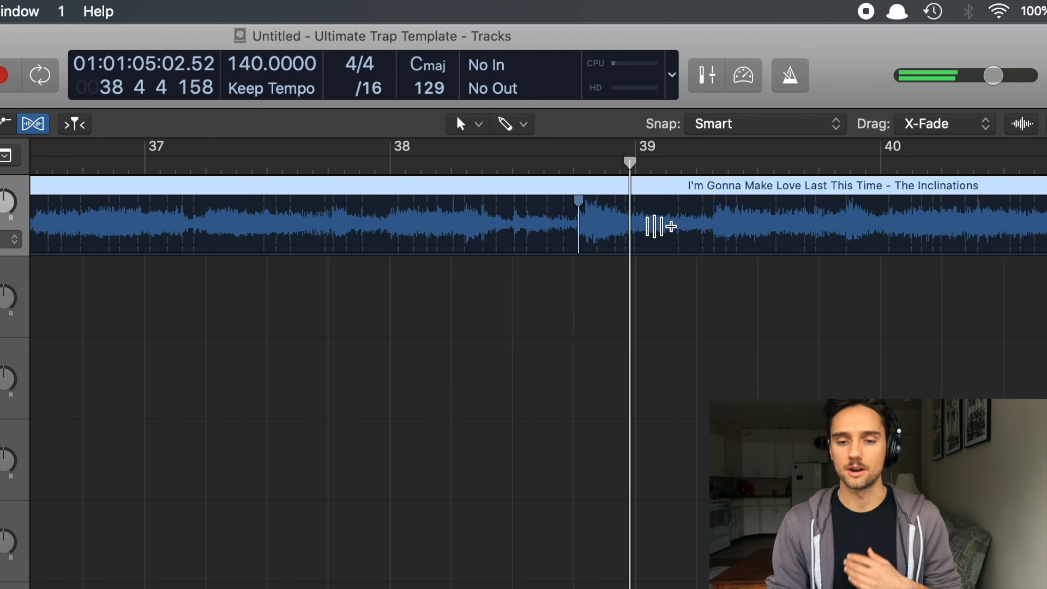
# Slice the sample region at its flex markers, and turn off flex for the track and the flex view.
pyautogui.scroll(-5, 654, 226)
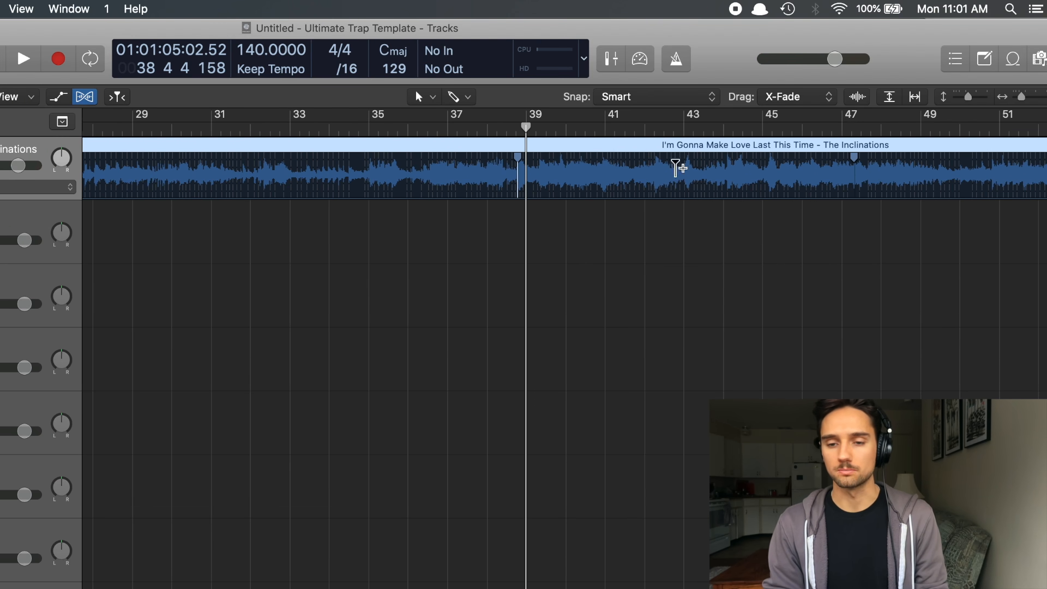
pyautogui.rightClick(681, 152)
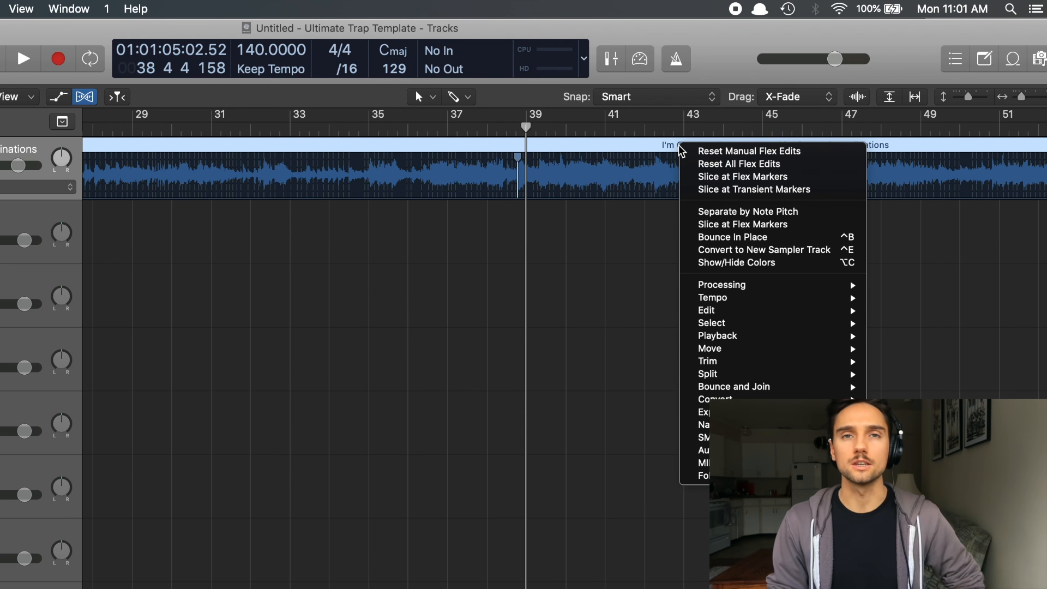
pyautogui.click(743, 176)
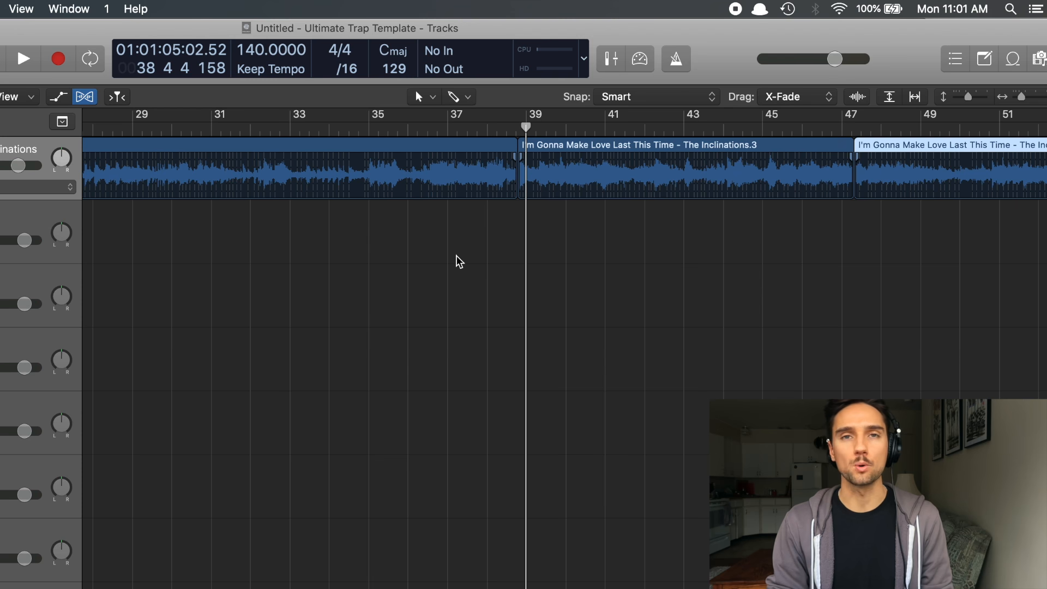
pyautogui.click(245, 122)
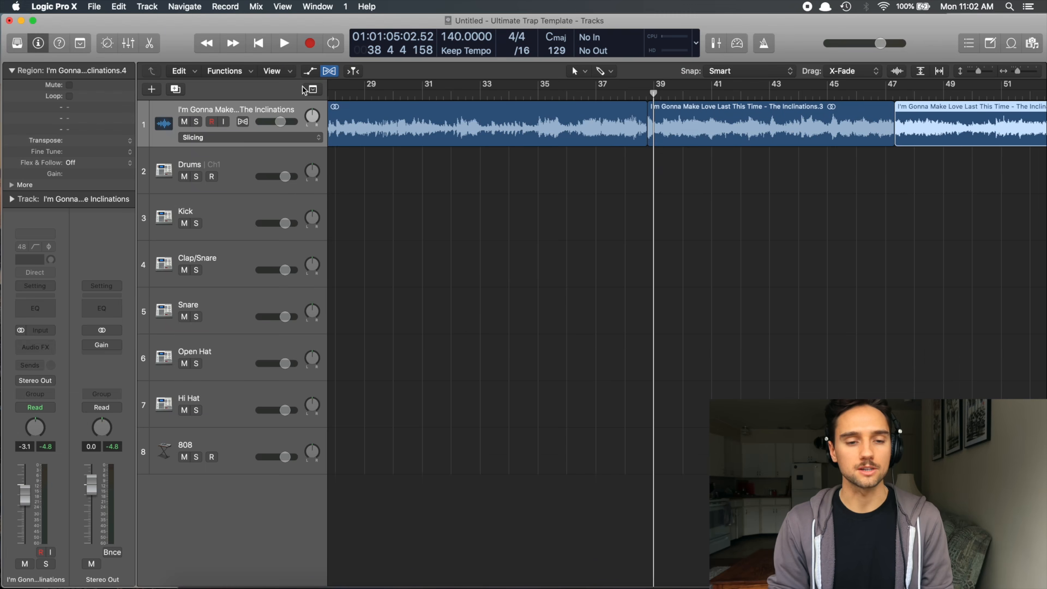
pyautogui.click(329, 71)
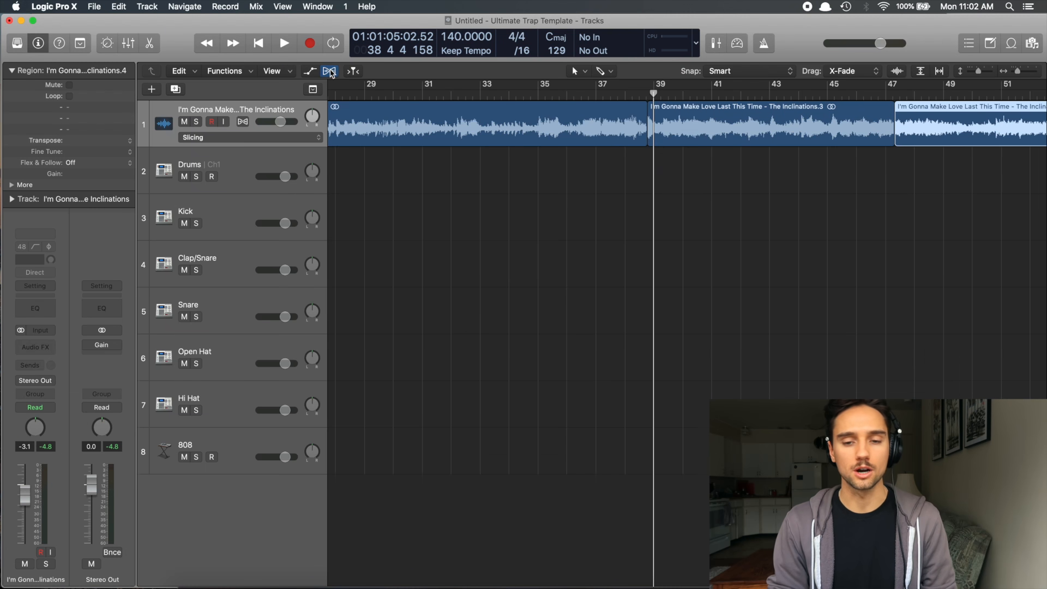
# Erase the sample regions before and after the sliced-out phrase.
pyautogui.press('t')
pyautogui.press('e')
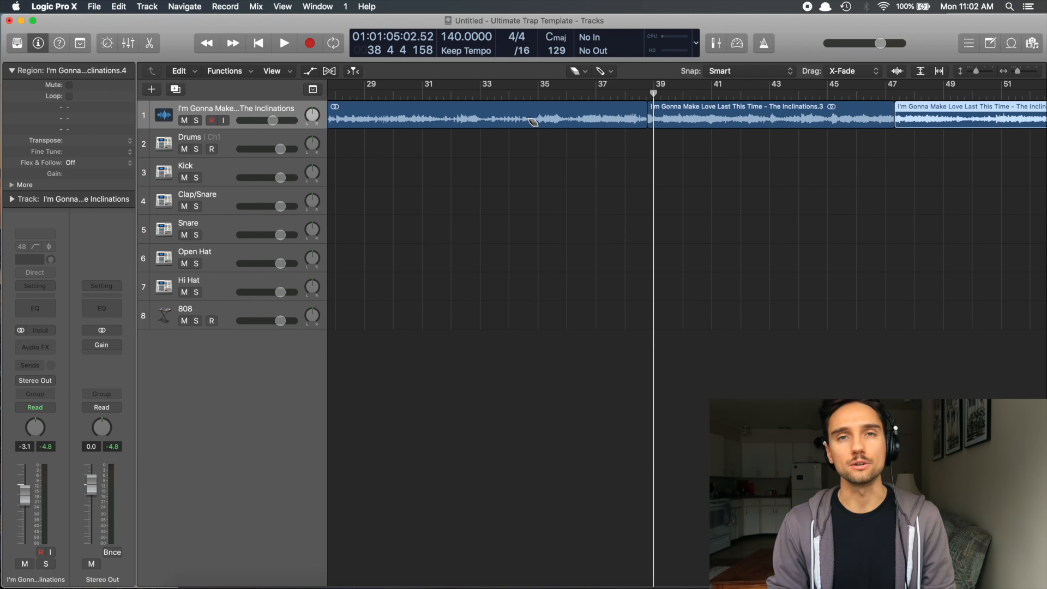
pyautogui.click(533, 121)
pyautogui.click(979, 118)
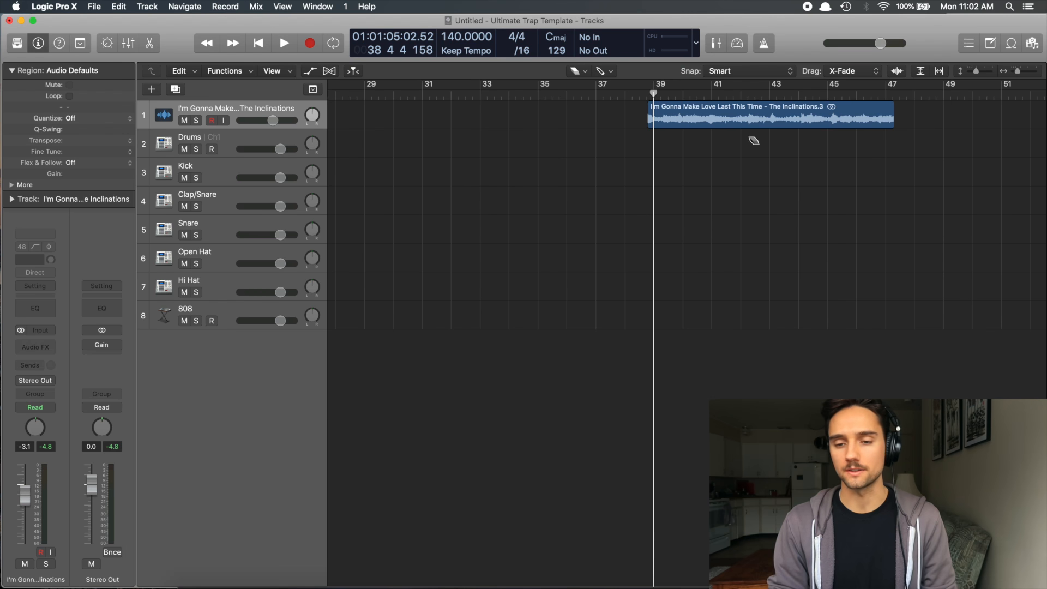
# Move the remaining sample region so that it starts at bar 1.
pyautogui.moveTo(722, 117); pyautogui.dragTo(390, 120)
pyautogui.hscroll(-15, 404, 114)
pyautogui.press('super+Left')
pyautogui.press('super+Left')
pyautogui.press('super+Left')
pyautogui.moveTo(534, 117); pyautogui.dragTo(352, 117)
pyautogui.press('super+Right')
pyautogui.press('super+Right')
pyautogui.press('super+Right')
pyautogui.hscroll(-3, 351, 116)
pyautogui.moveTo(426, 125); pyautogui.dragTo(406, 125)
pyautogui.press('super+Right')
pyautogui.press('super+Right')
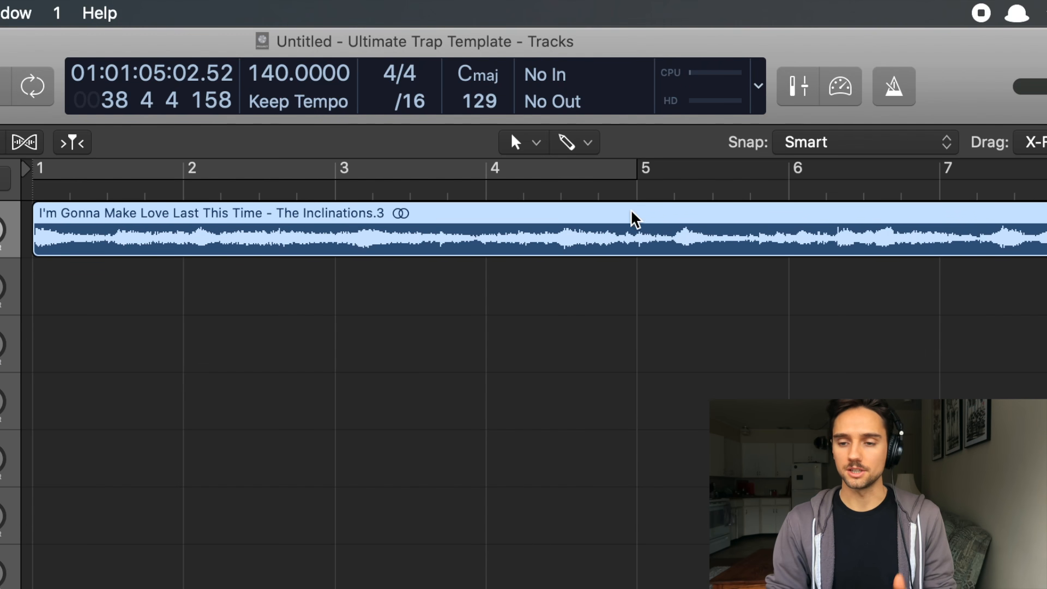
# Set the sample track's flex mode to Monophonic and time-compress the region so that it ends at bar 9.
pyautogui.hscroll(5, 778, 123)
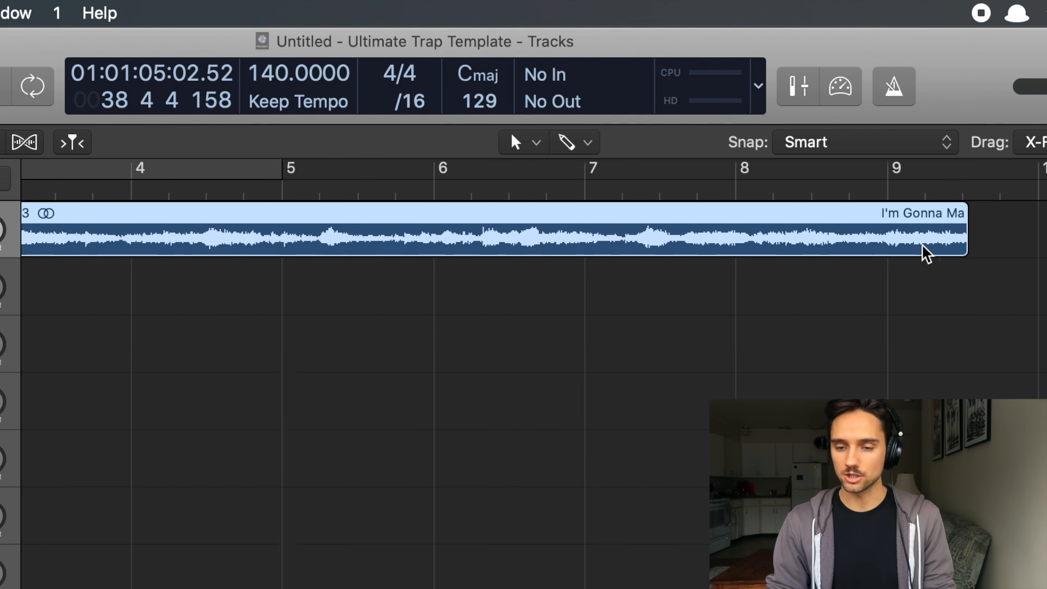
pyautogui.hscroll(2, 926, 254)
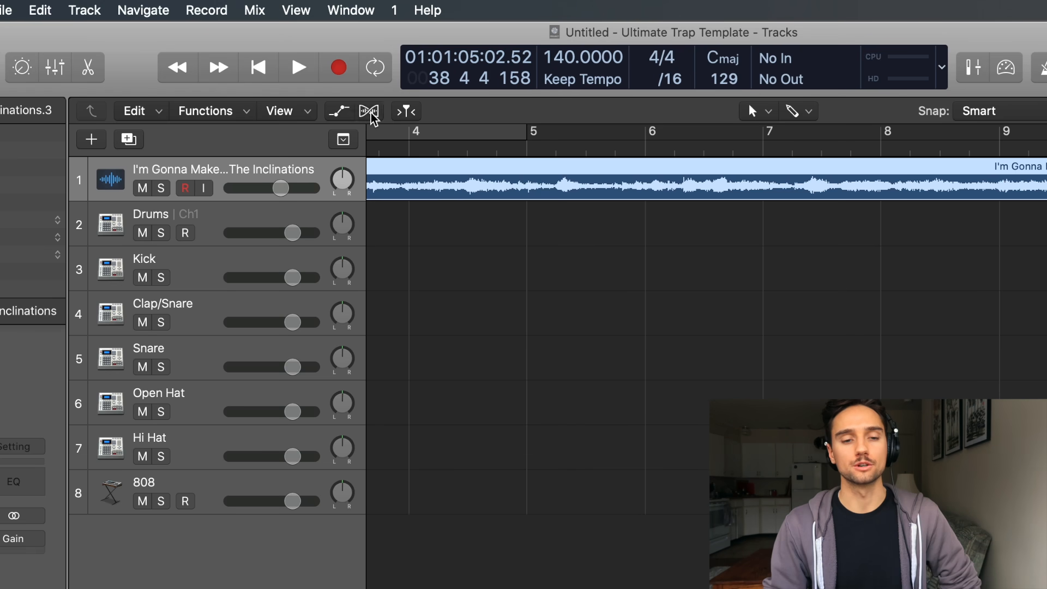
pyautogui.click(368, 111)
pyautogui.click(244, 216)
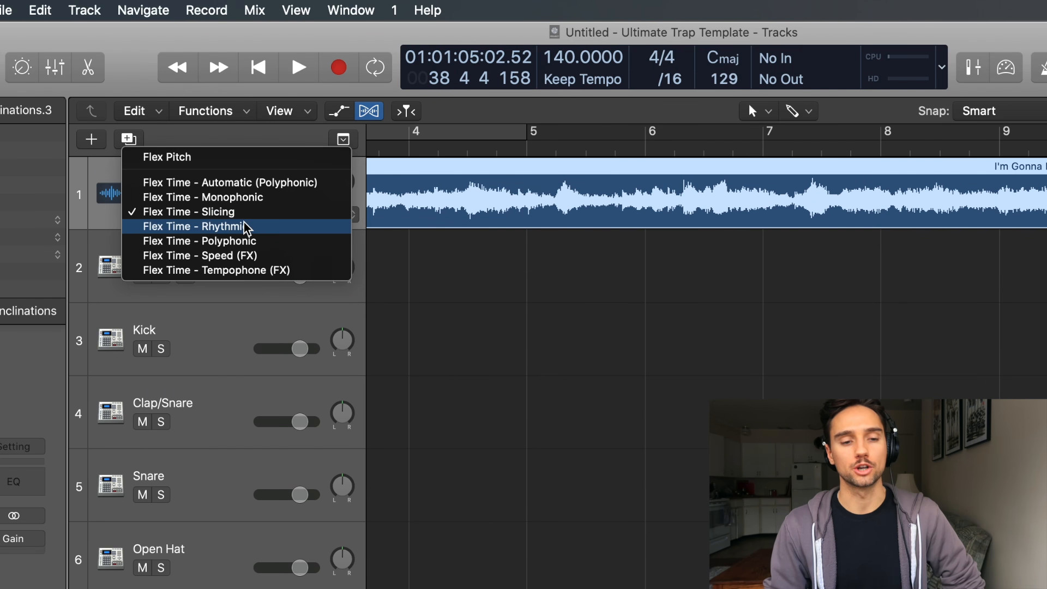
pyautogui.click(259, 201)
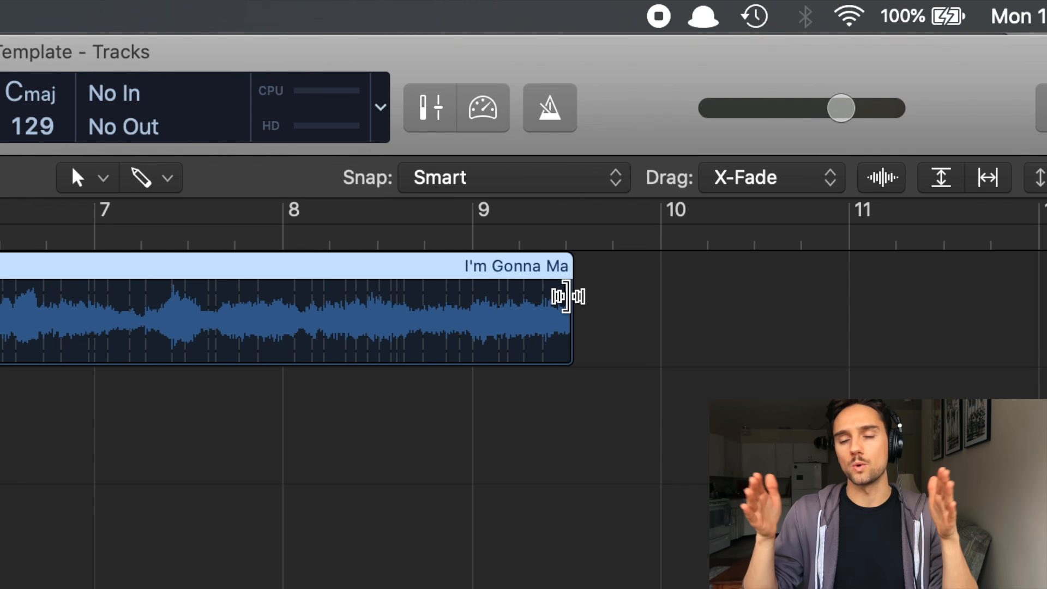
pyautogui.moveTo(567, 296); pyautogui.dragTo(470, 286)
pyautogui.moveTo(470, 286); pyautogui.dragTo(470, 286)
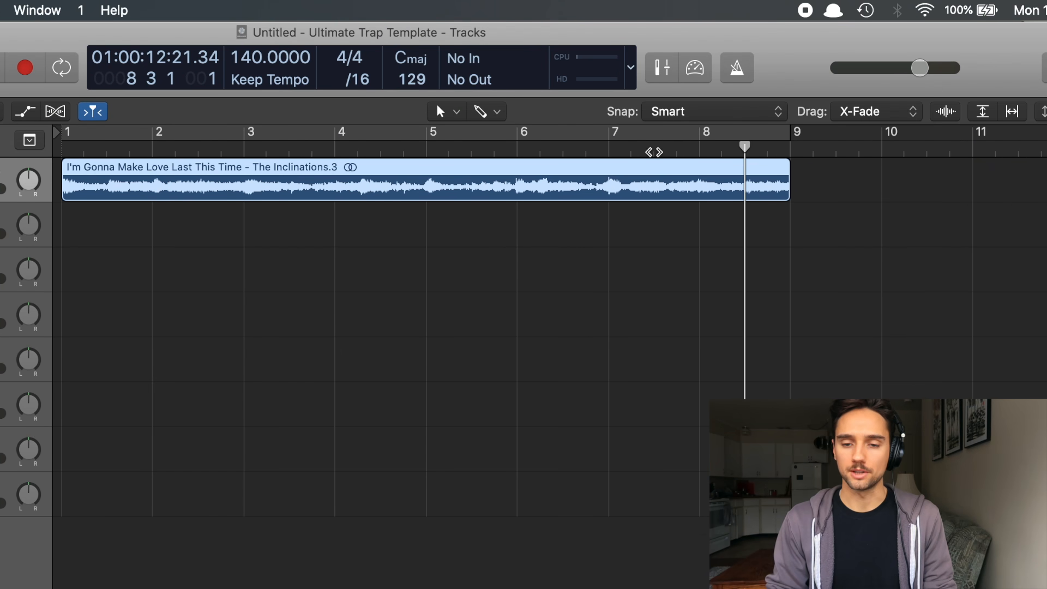
# Set the cycle range to the sample region, from bar 1 to bar 9, and play the loop.
pyautogui.click(616, 150)
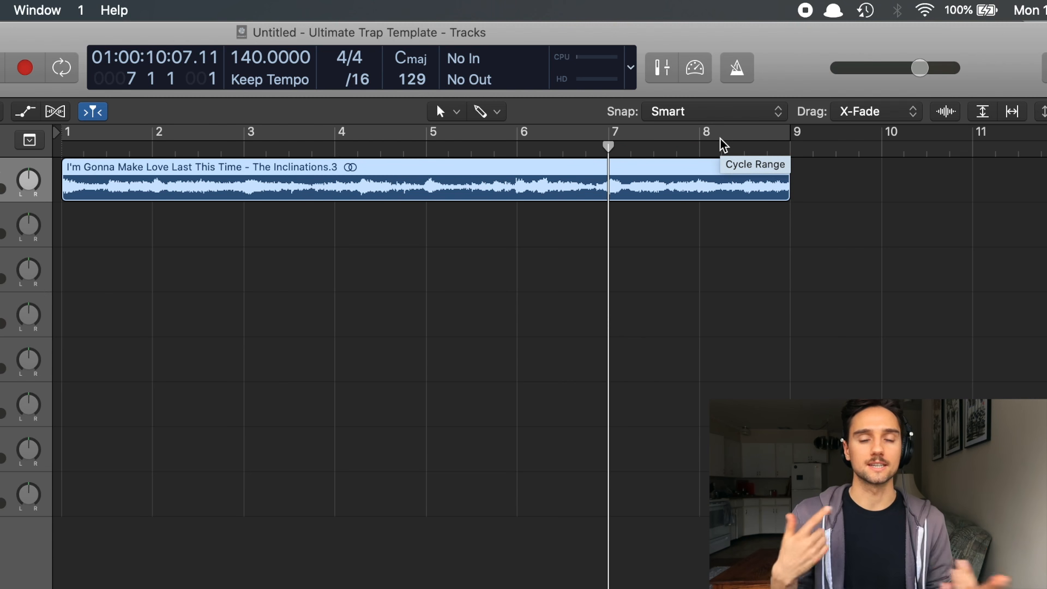
pyautogui.press('super+u')
pyautogui.press('space')
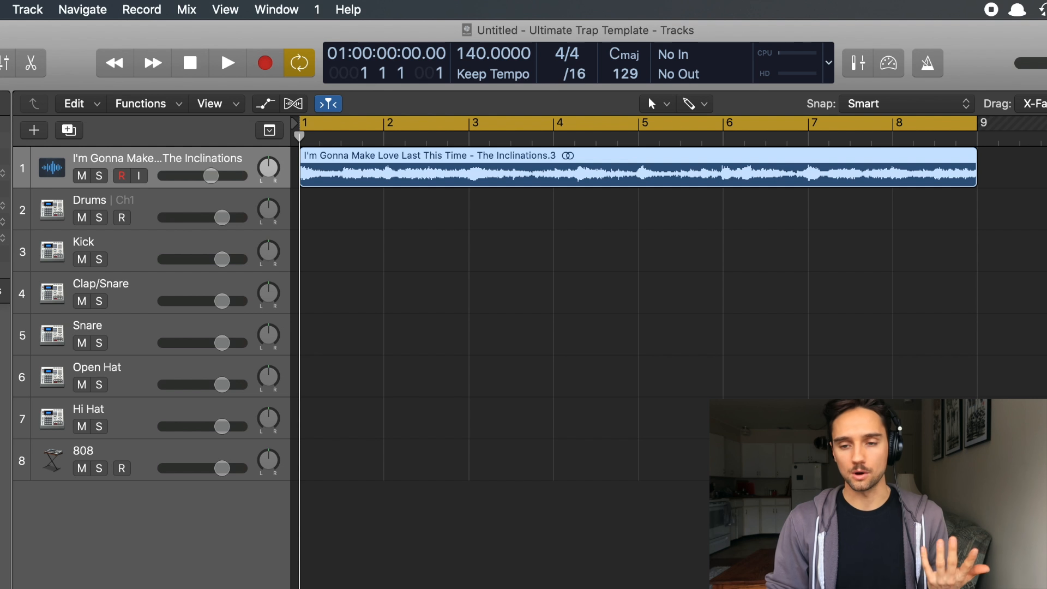
# Show flex editing and change the sample track's flex mode to Automatic (Polyphonic).
pyautogui.click(285, 107)
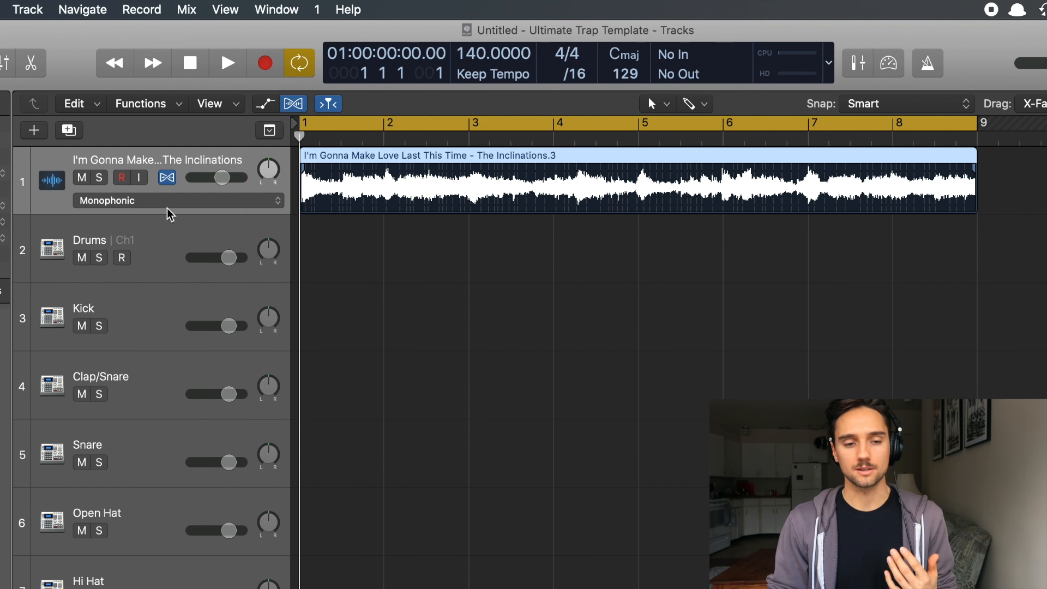
pyautogui.click(168, 200)
pyautogui.click(168, 186)
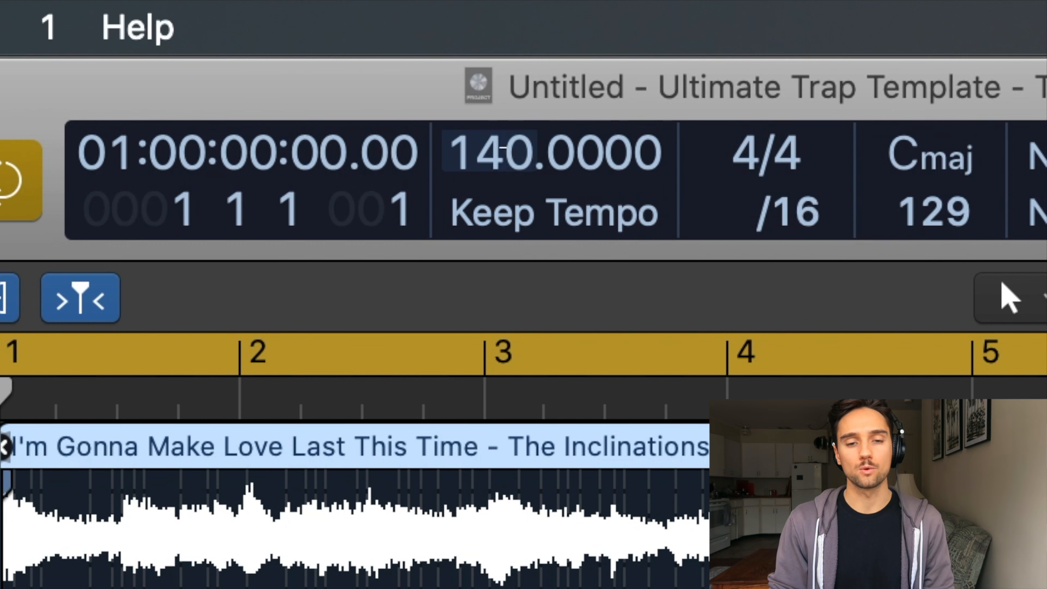
# Set the project tempo to 180 BPM and play the loop with flex editing hidden.
pyautogui.doubleClick(494, 59)
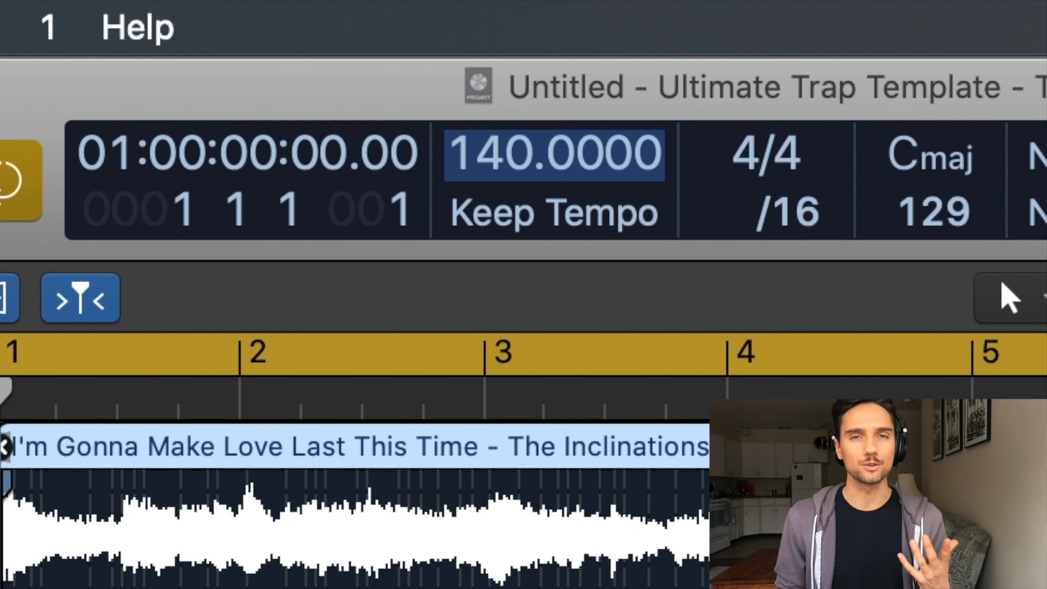
pyautogui.write('180')
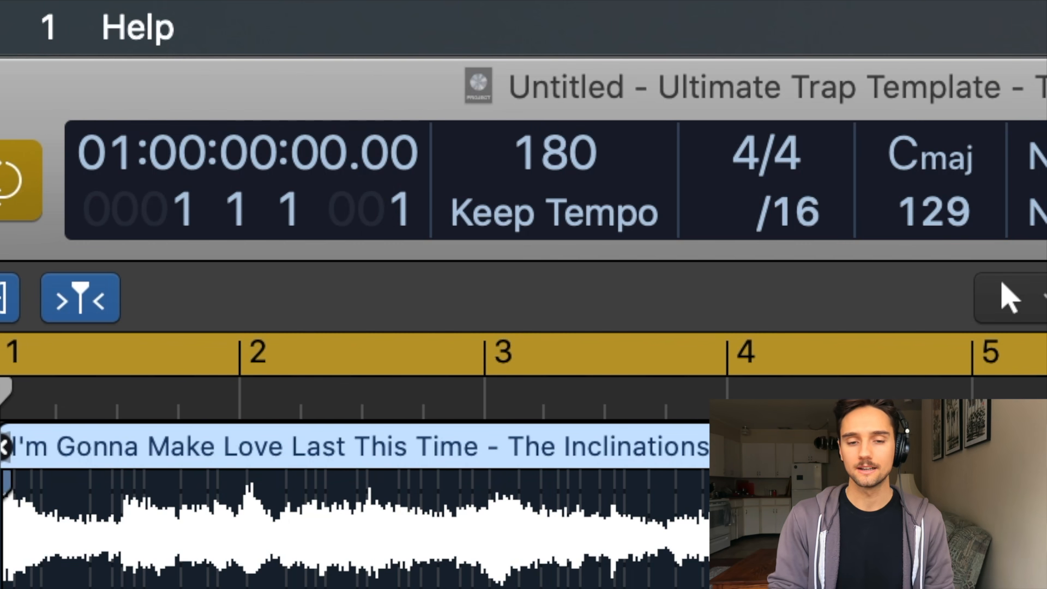
pyautogui.press('Return')
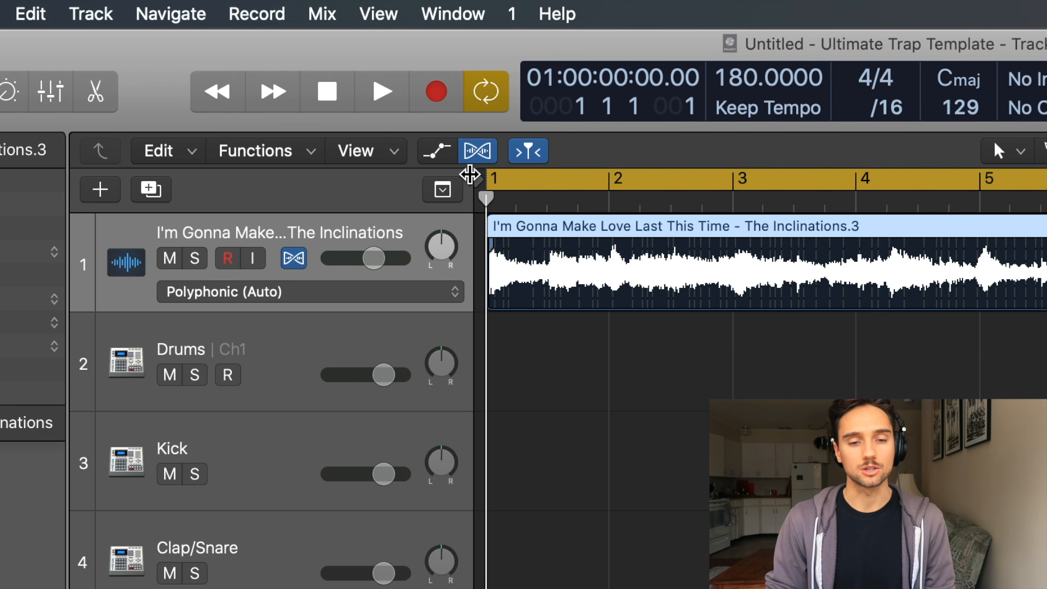
pyautogui.click(21, 151)
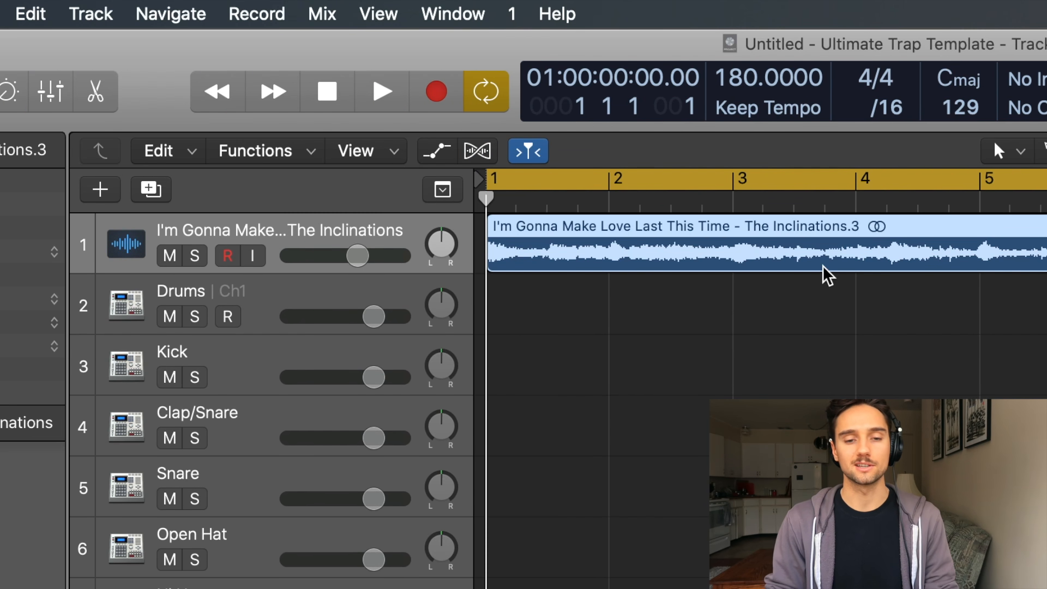
pyautogui.press('space')
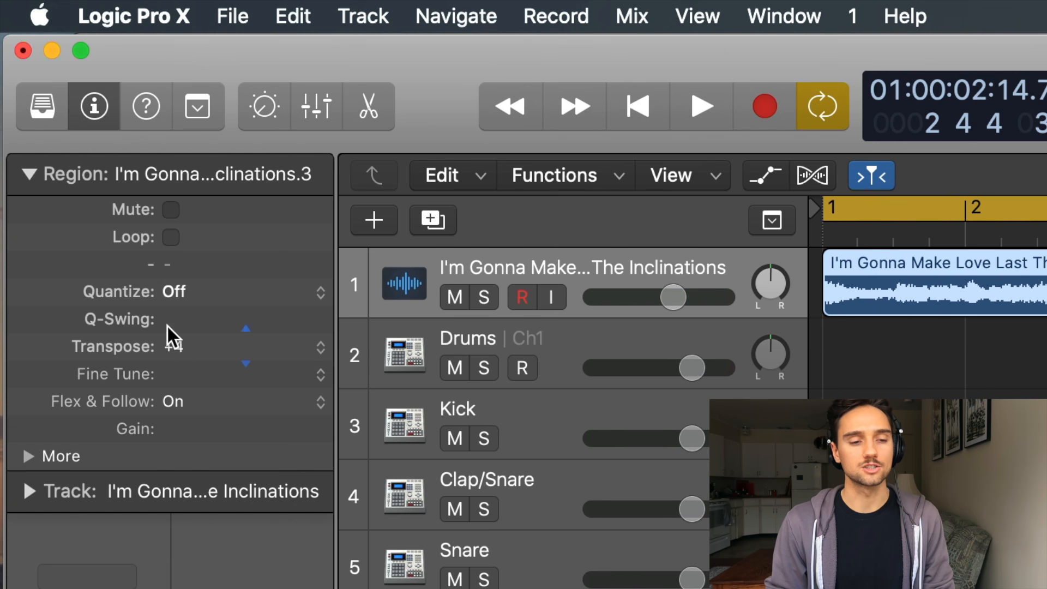
# Transpose the sample region by +12 semitones and play it back.
pyautogui.moveTo(166, 289); pyautogui.dragTo(165, 283)
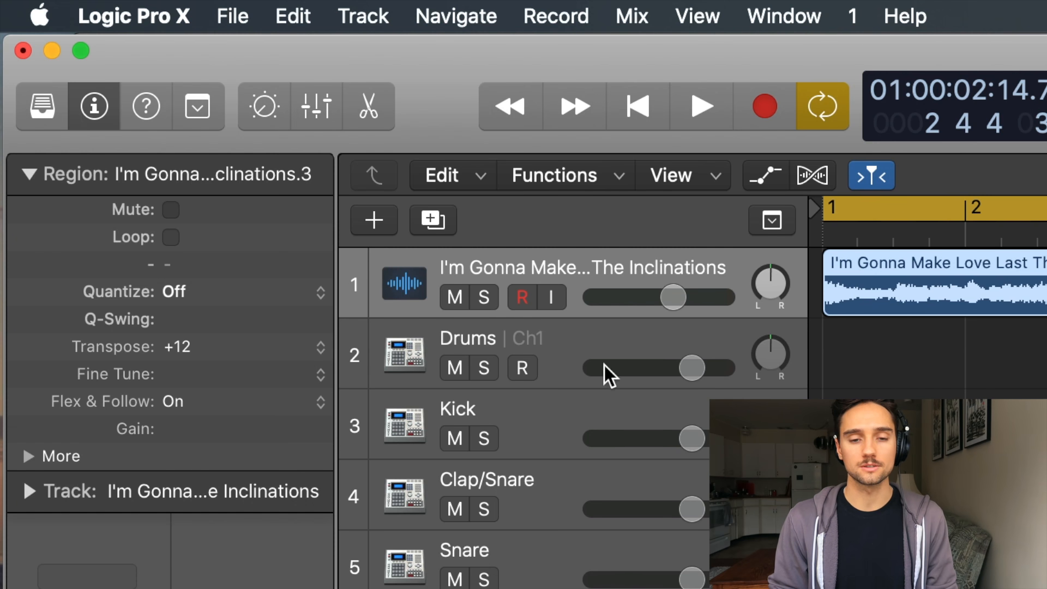
pyautogui.press('space')
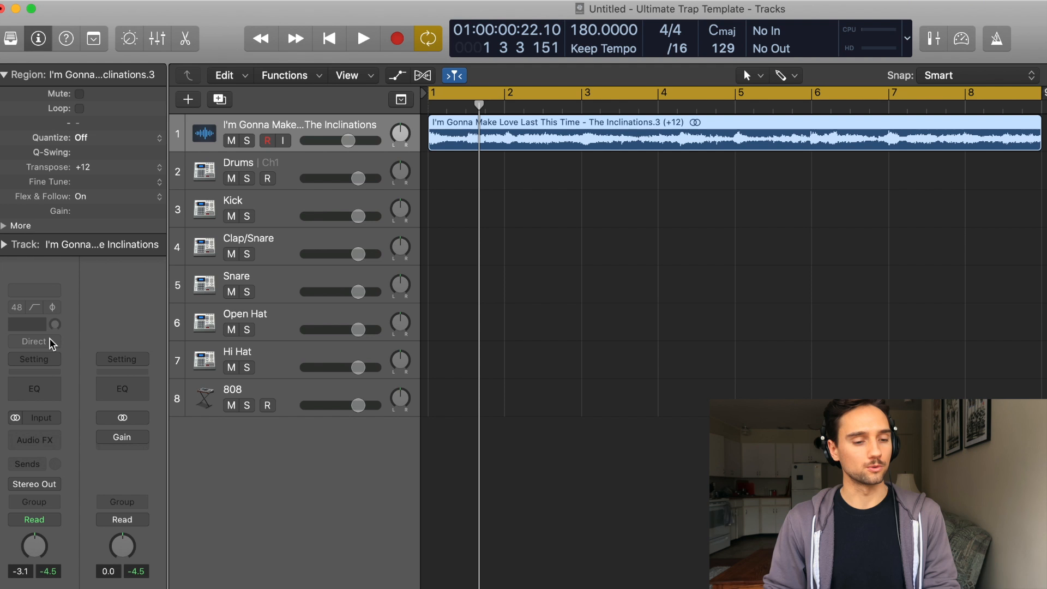
# Add a Channel EQ to the sample track with a low cut at about 186 Hz and a high cut at about 8800 Hz.
pyautogui.click(34, 388)
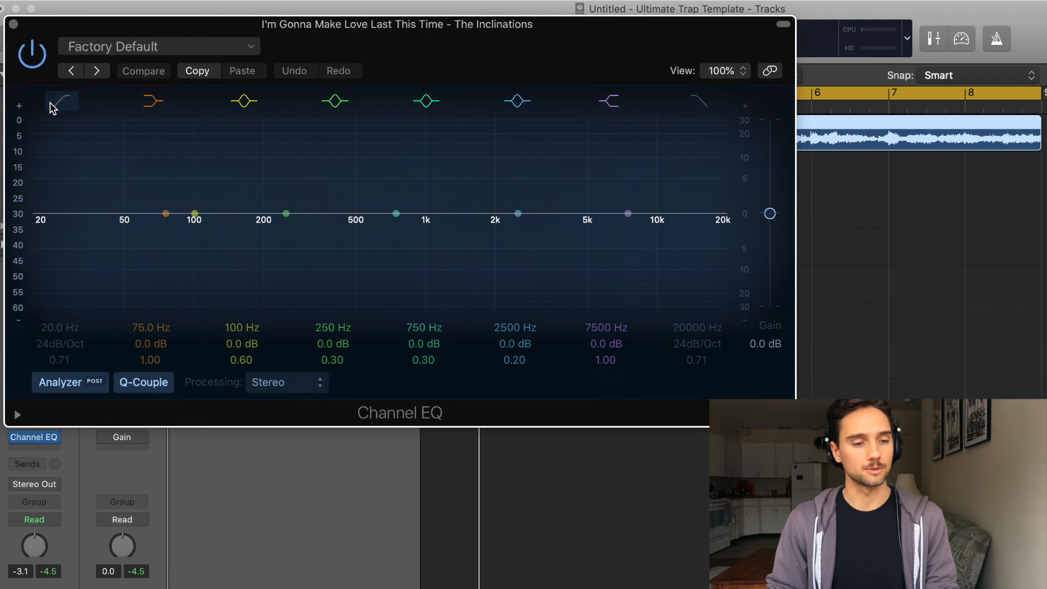
pyautogui.moveTo(33, 236)
pyautogui.mouseDown()
pyautogui.moveTo(319, 226)
pyautogui.moveTo(259, 238)
pyautogui.mouseUp()
pyautogui.moveTo(722, 213); pyautogui.dragTo(627, 214)
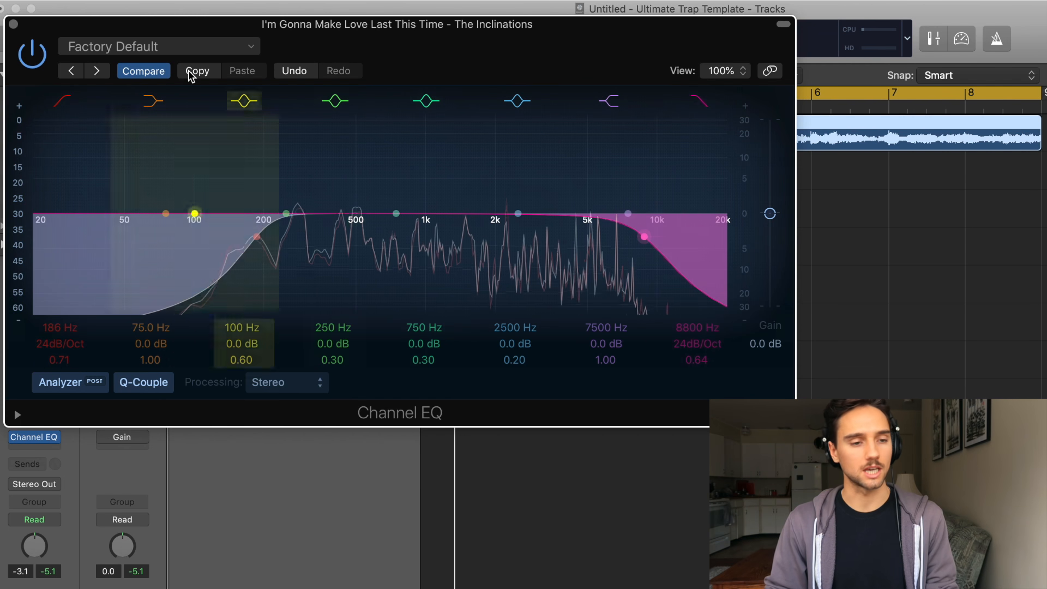
pyautogui.click(13, 24)
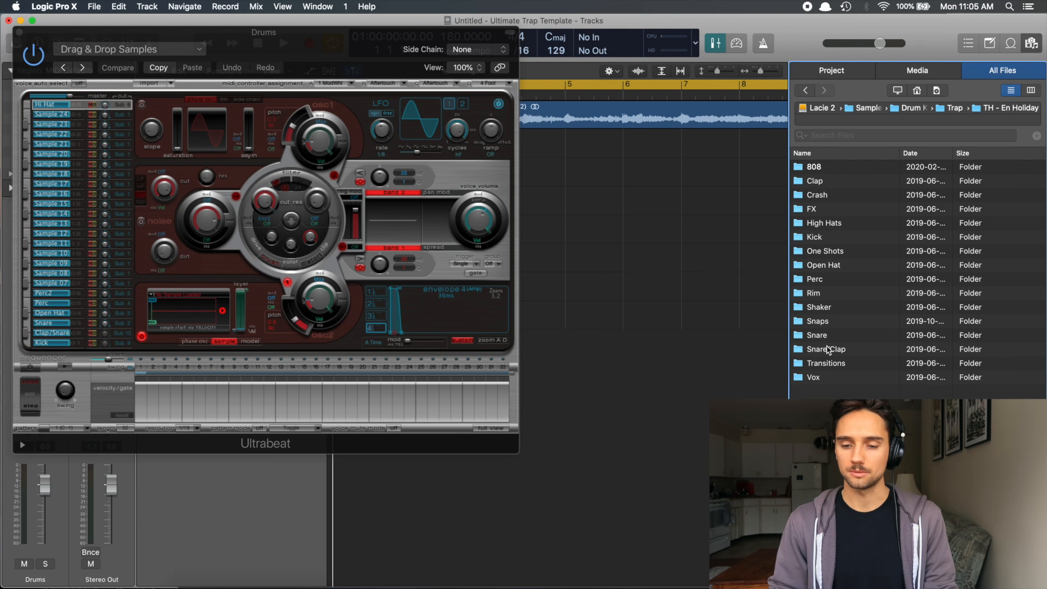
# Open the snare-clap sample folder and lower the level of the Clap/Snare voice in Ultrabeat.
pyautogui.doubleClick(828, 347)
pyautogui.click(52, 332)
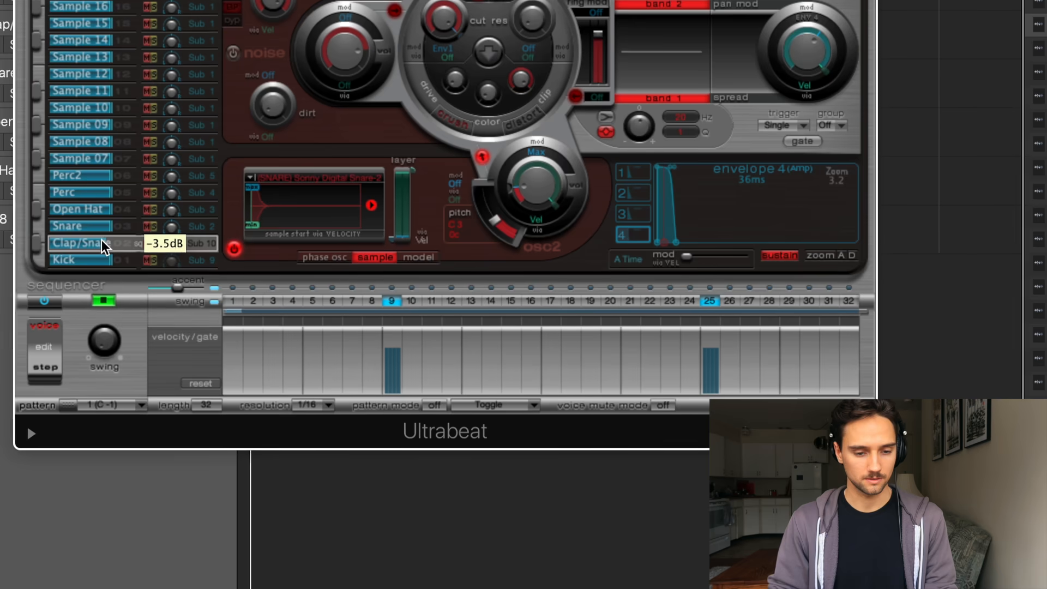
pyautogui.moveTo(68, 334); pyautogui.dragTo(62, 331)
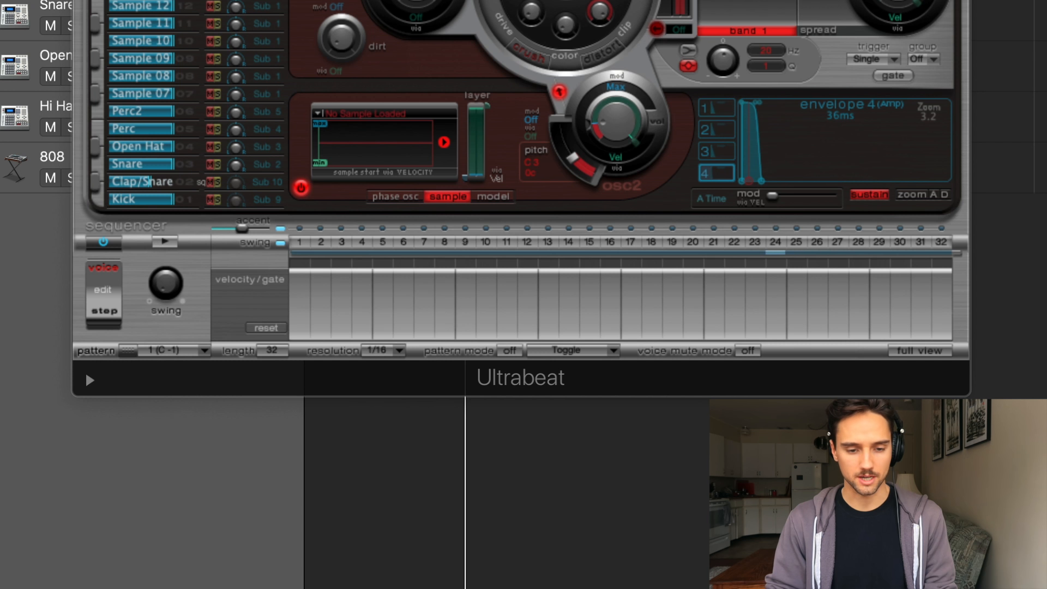
# Load Drake Hat 1.wav into the Hi Hat voice and fill its 32-step pattern on every downbeat and upbeat.
pyautogui.moveTo(602, 109); pyautogui.dragTo(404, 148)
pyautogui.rightClick(446, 242)
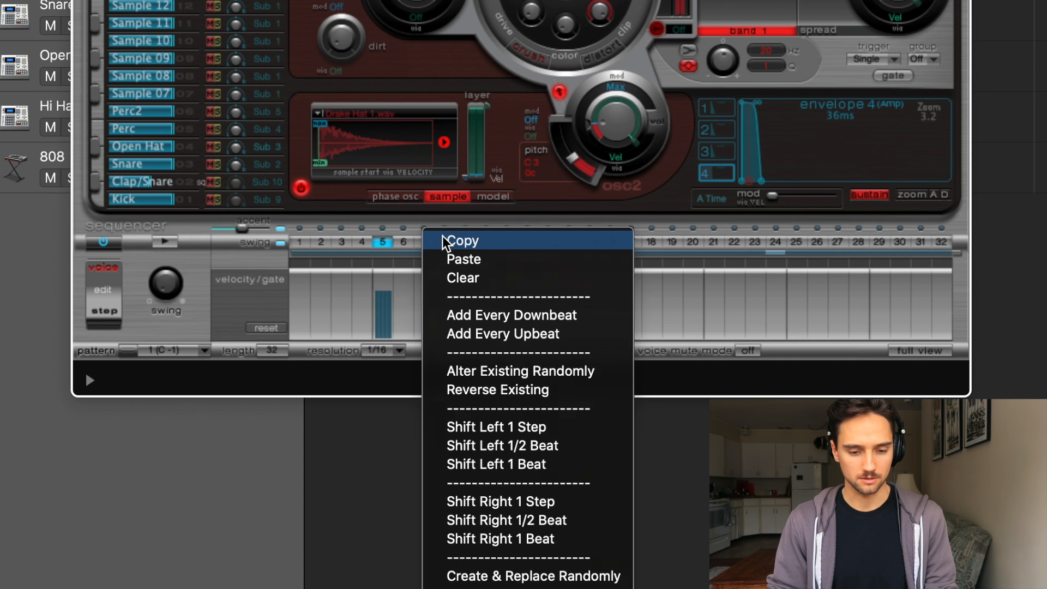
pyautogui.click(493, 310)
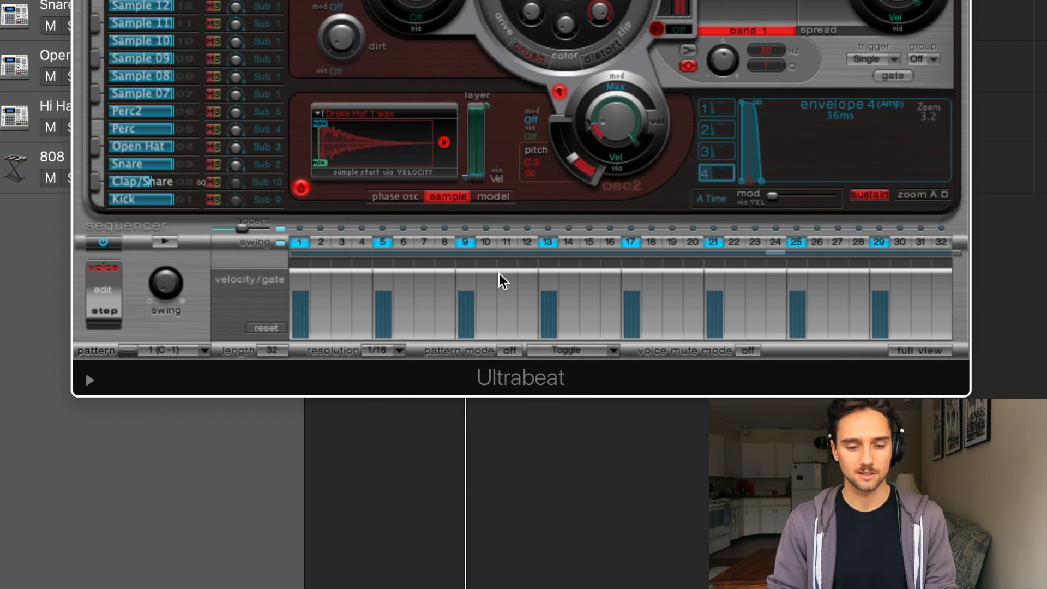
pyautogui.rightClick(517, 240)
pyautogui.click(632, 342)
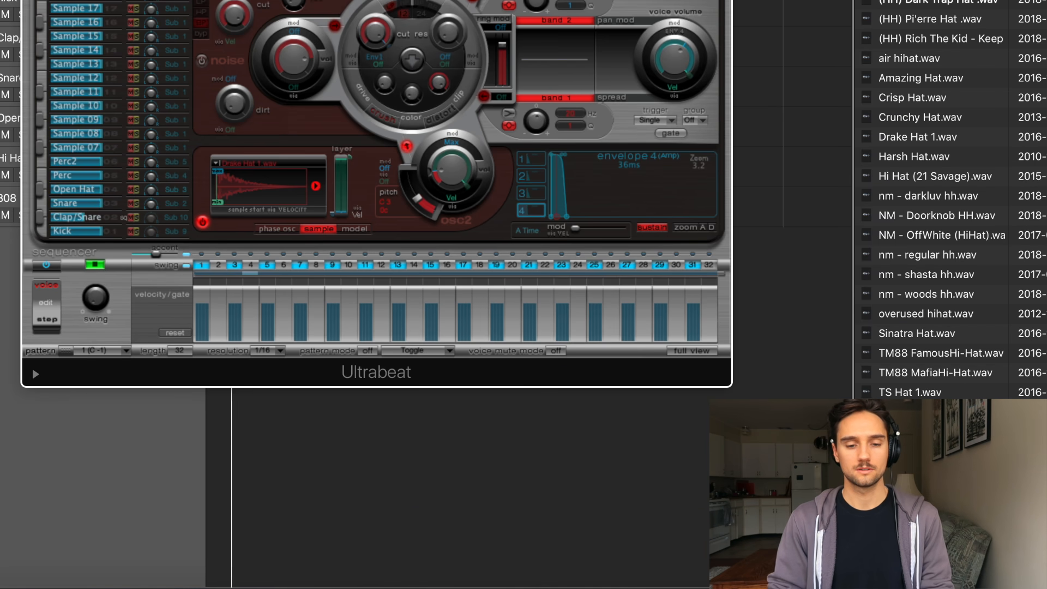
# Set the hi-hat sample's oscillator pitch to C2.
pyautogui.moveTo(376, 1); pyautogui.dragTo(484, 0)
pyautogui.doubleClick(498, 205)
pyautogui.write('C')
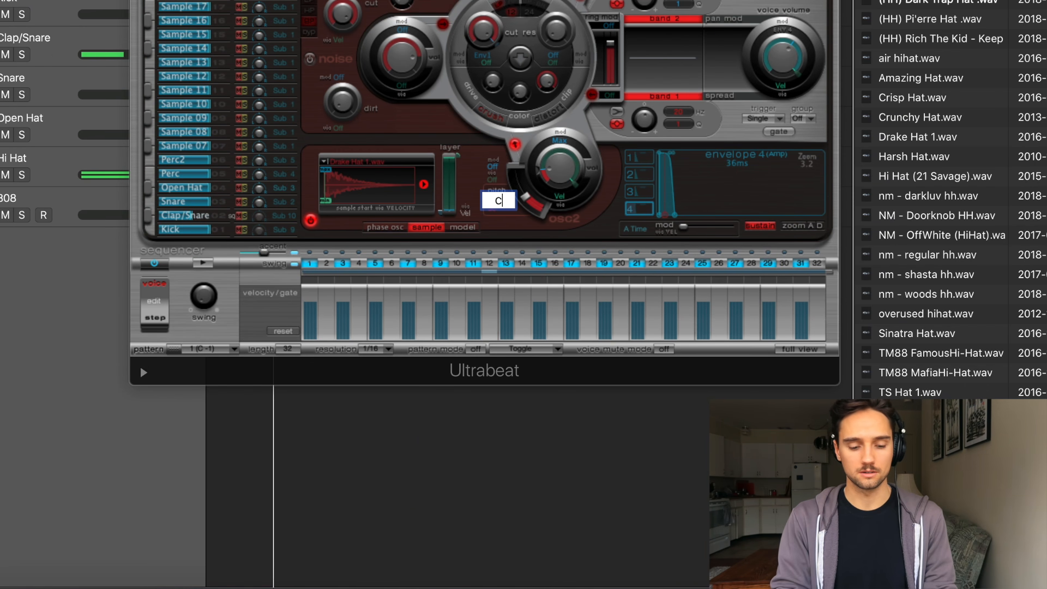
pyautogui.write('2')
pyautogui.press('Return')
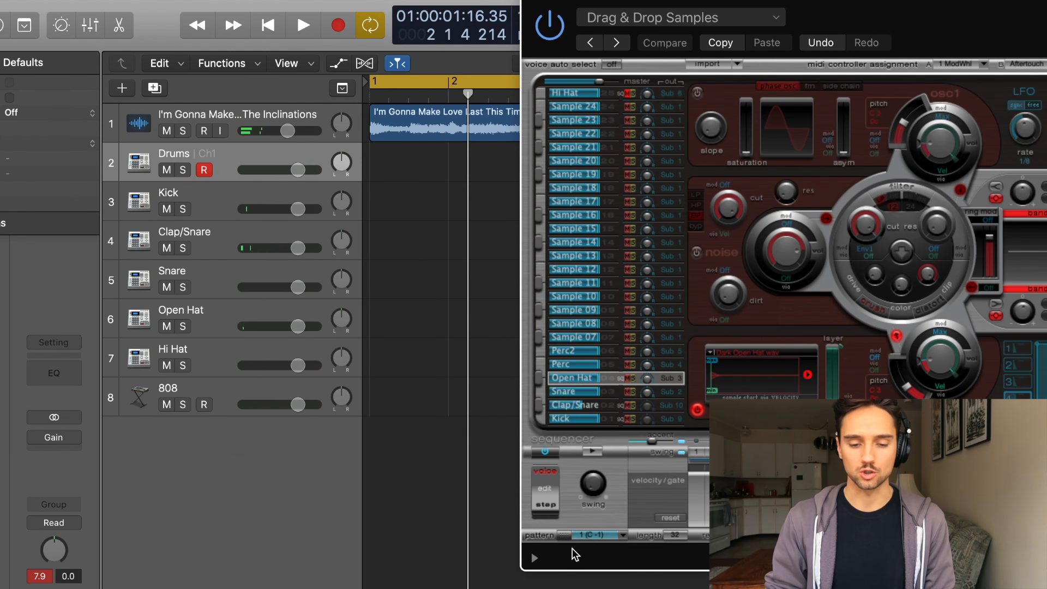
# Place the Ultrabeat pattern on the Drums track at bar 1 and set the cycle range to bars 3 to 5.
pyautogui.moveTo(567, 538); pyautogui.dragTo(384, 164)
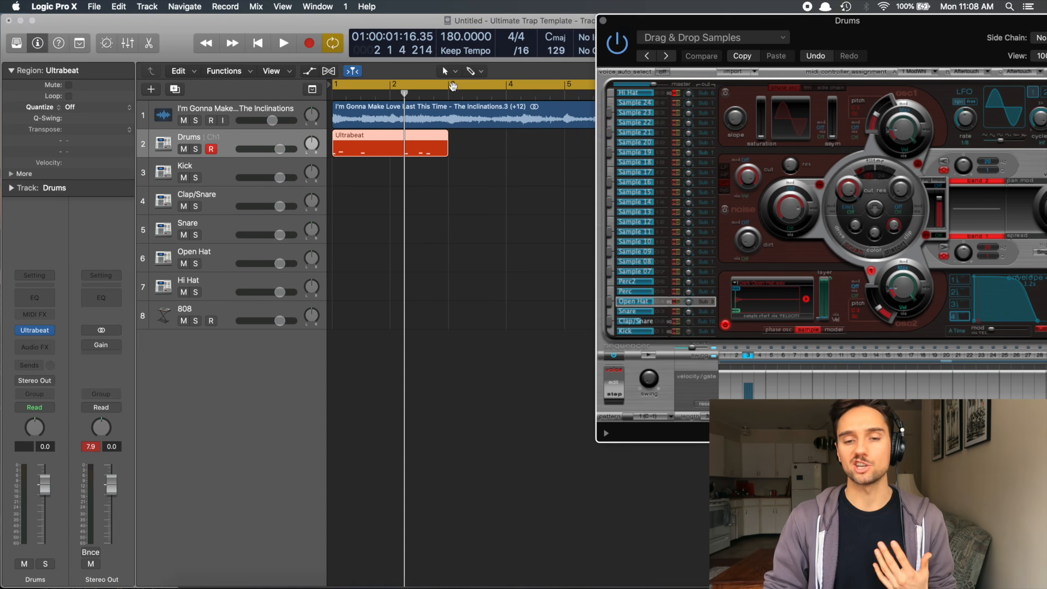
pyautogui.moveTo(452, 86); pyautogui.dragTo(567, 87)
pyautogui.moveTo(831, 27); pyautogui.dragTo(789, 27)
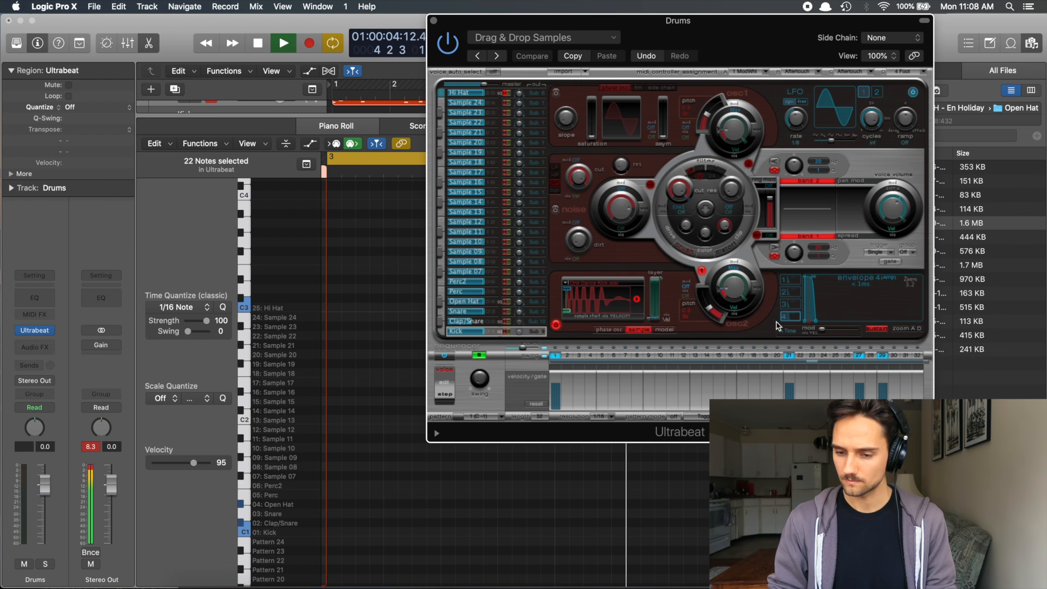
# Place the reworked Ultrabeat pattern on the Drums track at bar 3 and lower the Kick voice's level.
pyautogui.click(463, 311)
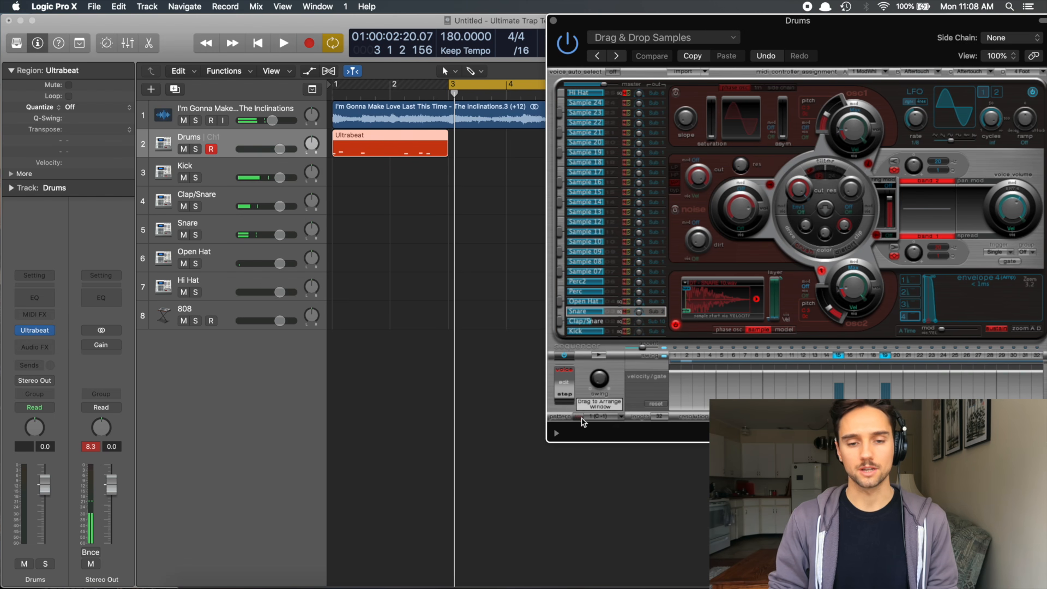
pyautogui.moveTo(583, 421); pyautogui.dragTo(455, 143)
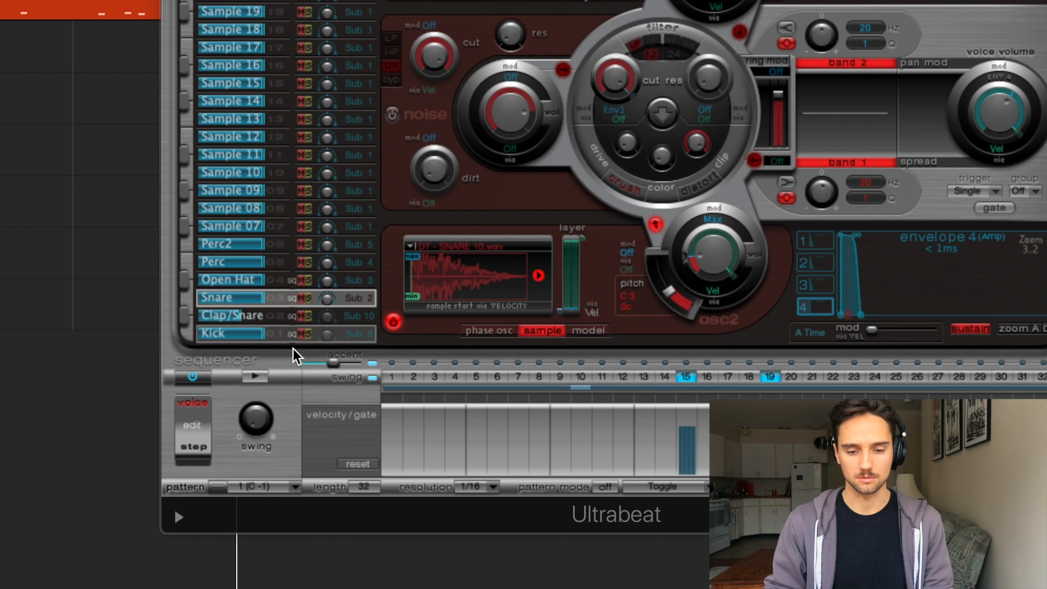
pyautogui.moveTo(263, 333); pyautogui.dragTo(236, 334)
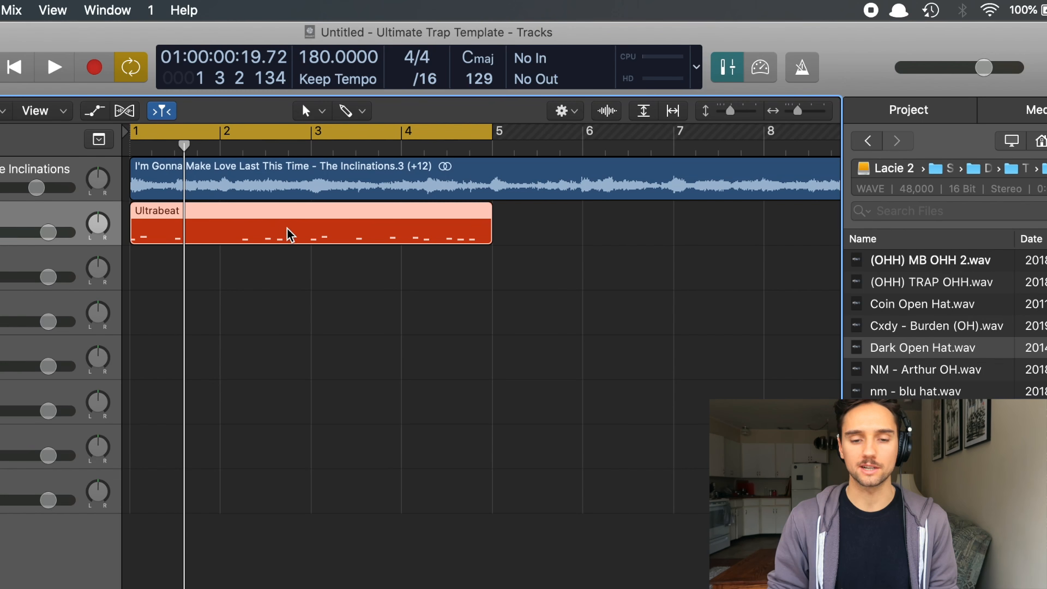
# Separate the four-bar Ultrabeat region by note pitch.
pyautogui.rightClick(289, 234)
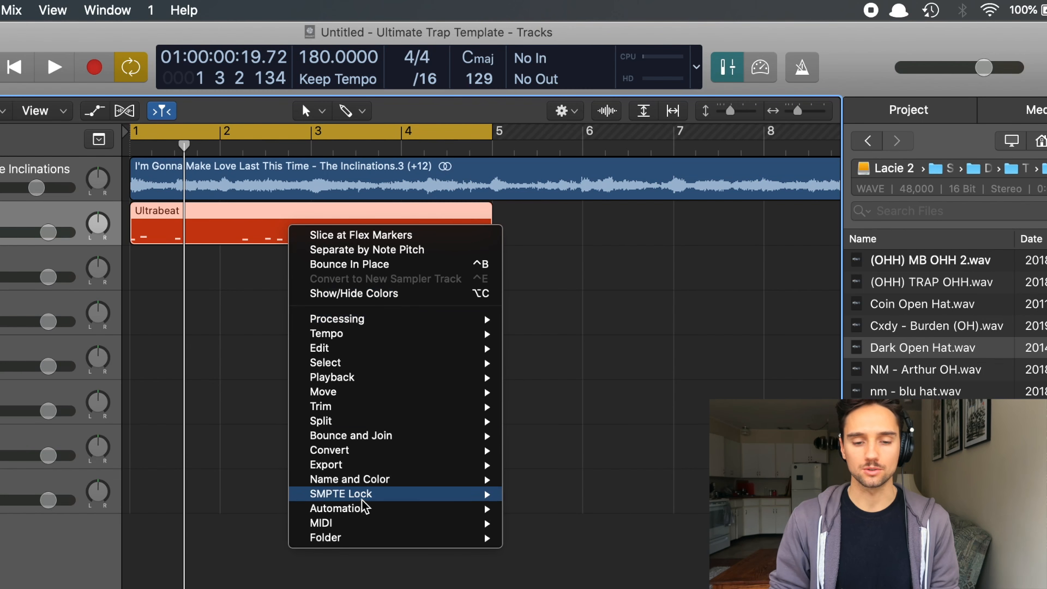
pyautogui.moveTo(382, 523)
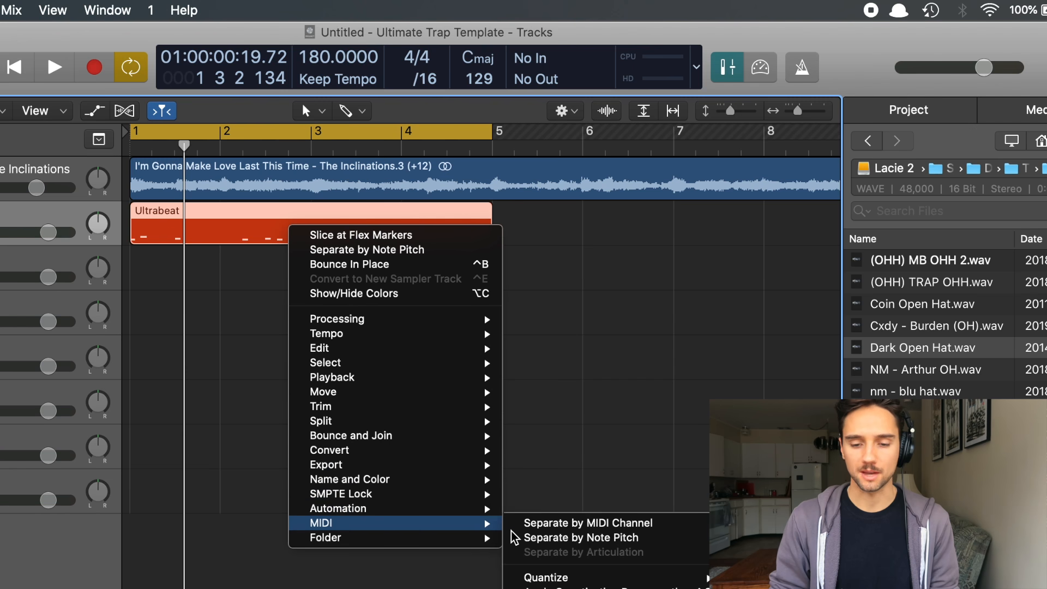
pyautogui.click(591, 536)
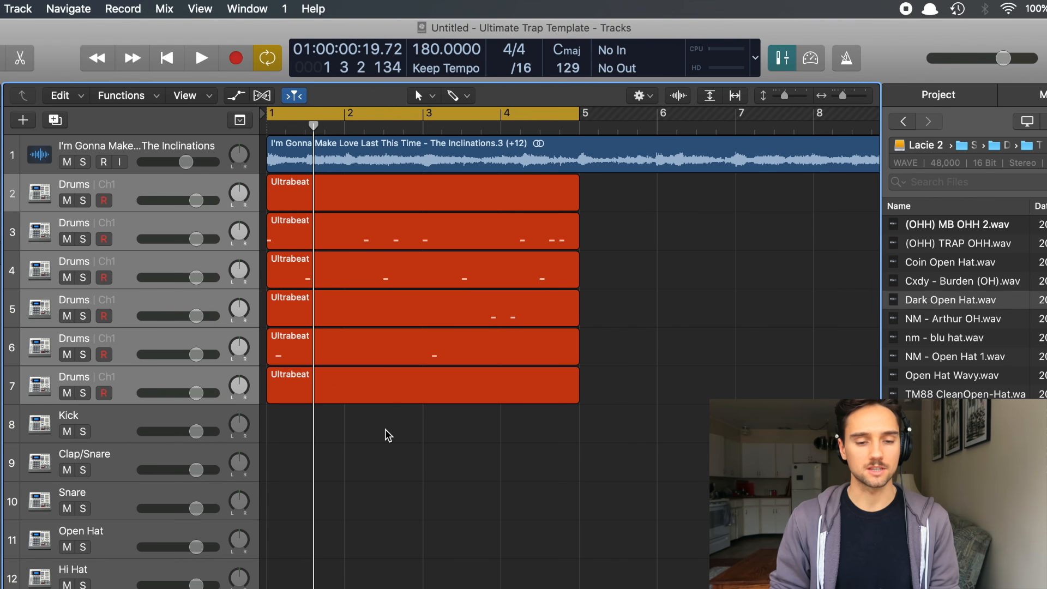
# Move the separated regions to the Kick, Clap/Snare, Snare, Open Hat and Hi Hat tracks and clear out the duplicate Drums tracks.
pyautogui.click(172, 231)
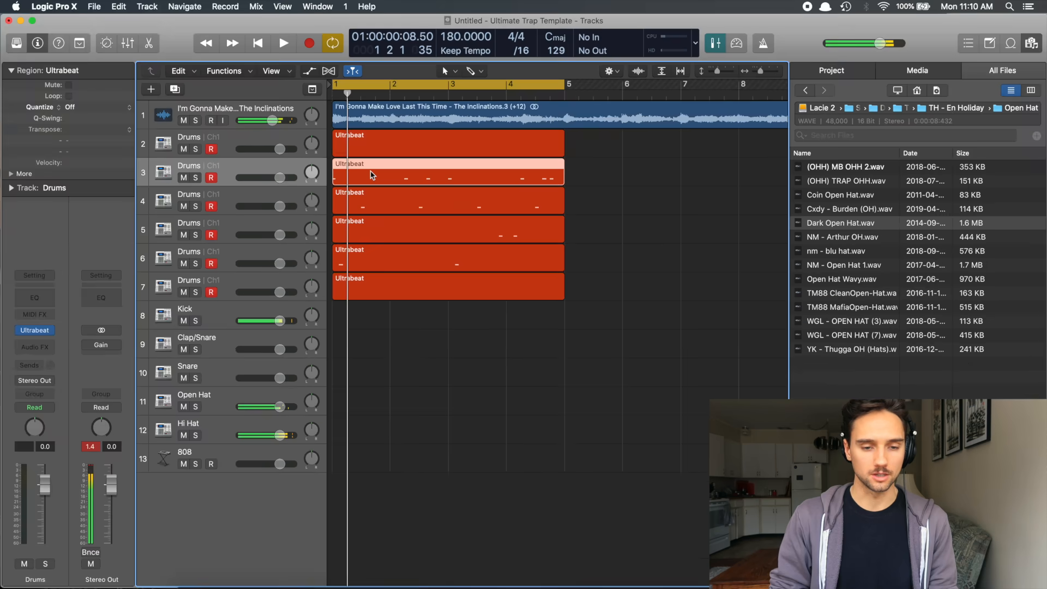
pyautogui.moveTo(393, 325); pyautogui.dragTo(405, 163)
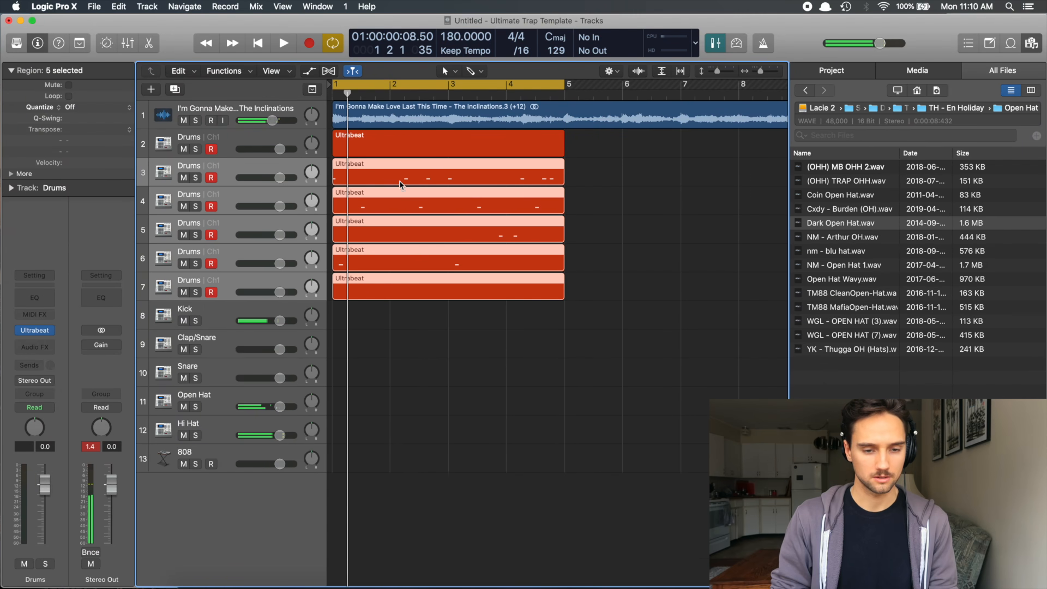
pyautogui.moveTo(392, 206); pyautogui.dragTo(374, 343)
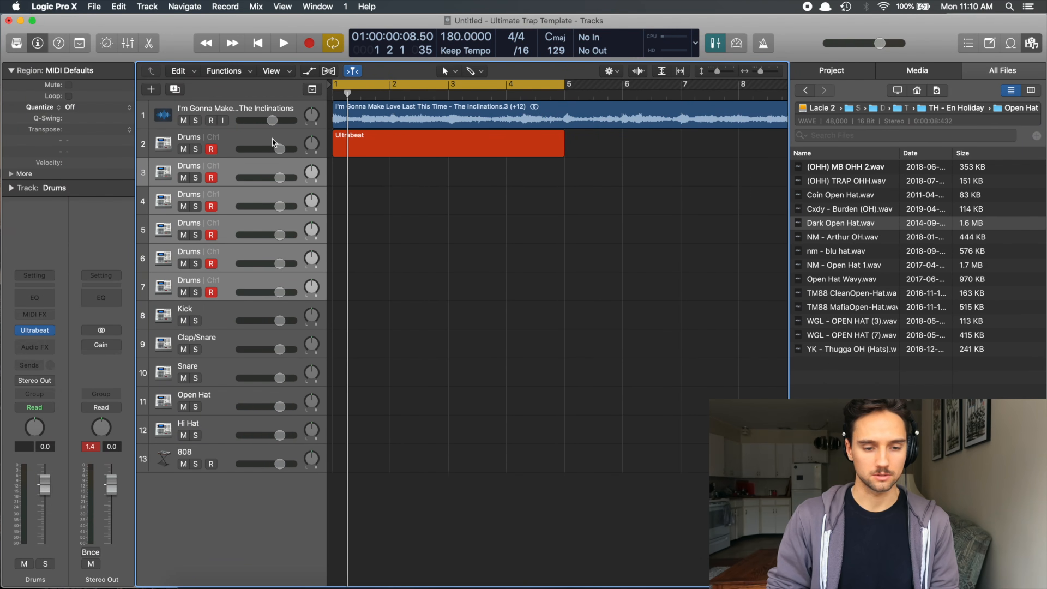
pyautogui.press('super+z')
pyautogui.click(285, 168)
pyautogui.keyDown('shift'); pyautogui.click(269, 275); pyautogui.keyUp('shift')
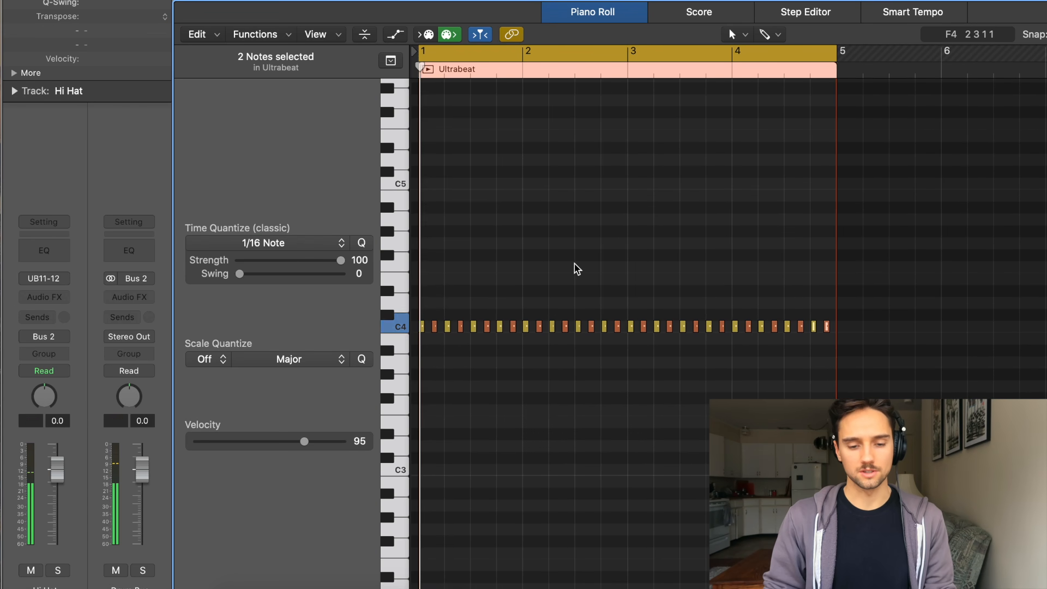
# Try shifting all hi-hat notes down one octave and back up.
pyautogui.press('space')
pyautogui.press('super+a')
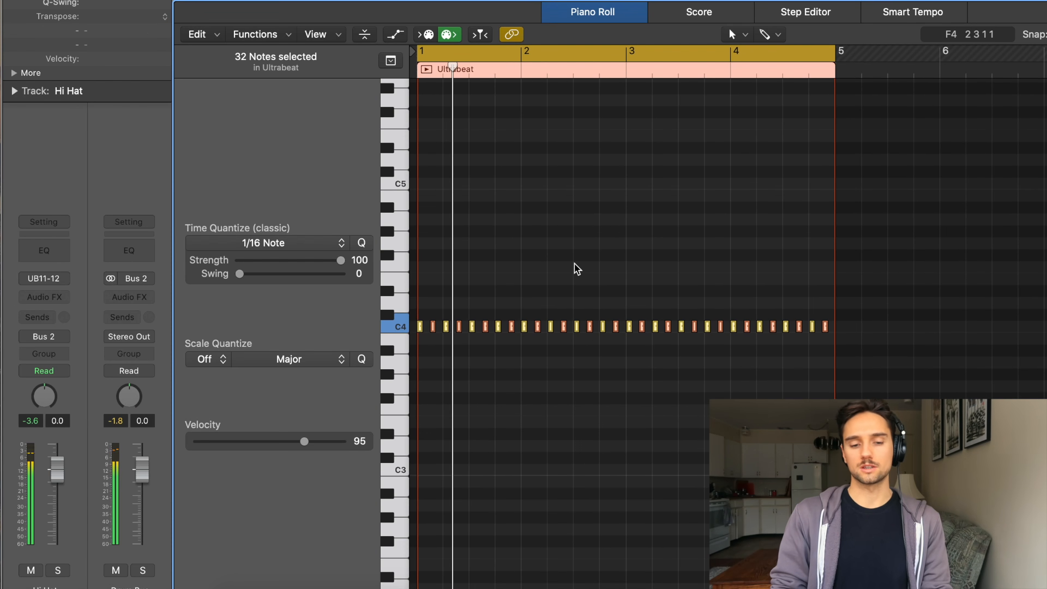
pyautogui.hotkey('alt', 'shift', 'Down')
pyautogui.hotkey('alt', 'shift', 'Up')
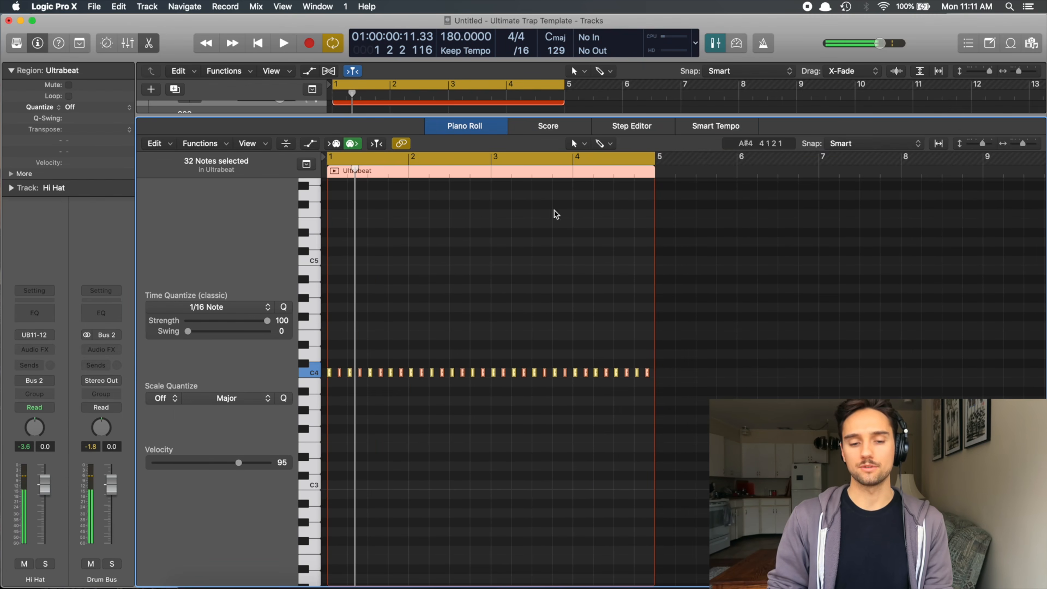
pyautogui.click(699, 145)
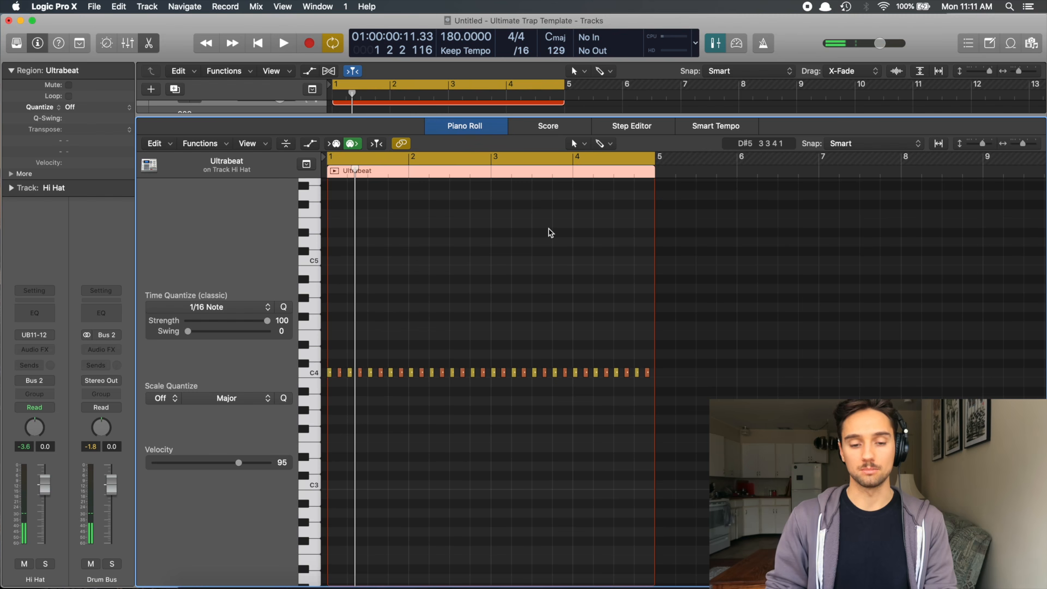
# Paint three consecutive F3 notes with the Brush tool near the start of bar 2 in the hi-hat region.
pyautogui.press('t')
pyautogui.press('b')
pyautogui.scroll(8, 390, 428)
pyautogui.hscroll(-5, 376, 420)
pyautogui.moveTo(386, 400)
pyautogui.mouseDown()
pyautogui.moveTo(436, 411)
pyautogui.moveTo(402, 399)
pyautogui.mouseUp()
pyautogui.moveTo(401, 329)
pyautogui.mouseDown()
pyautogui.moveTo(424, 311)
pyautogui.moveTo(402, 317)
pyautogui.mouseUp()
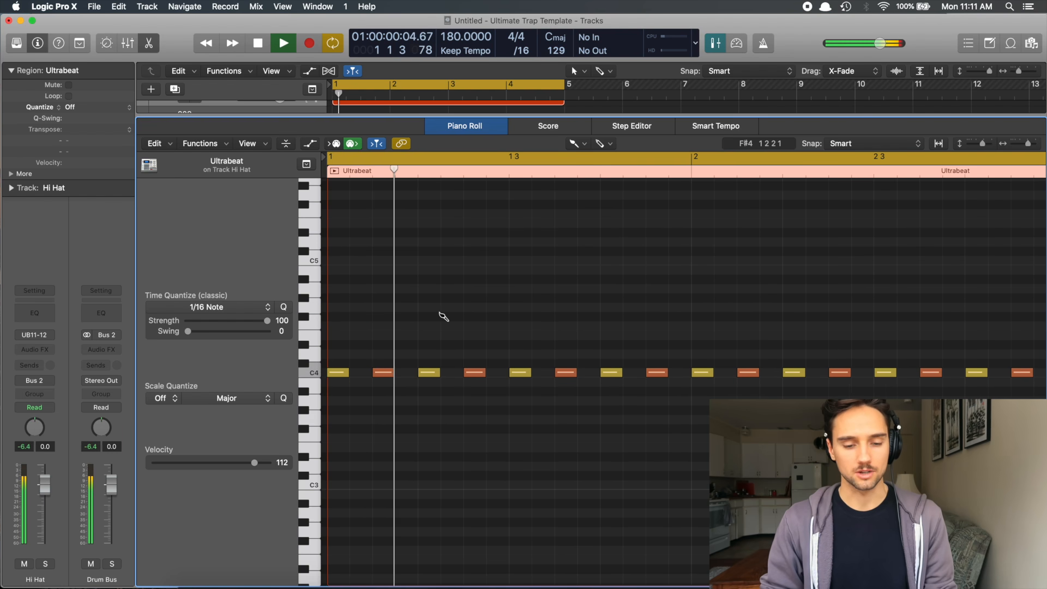
pyautogui.press('space')
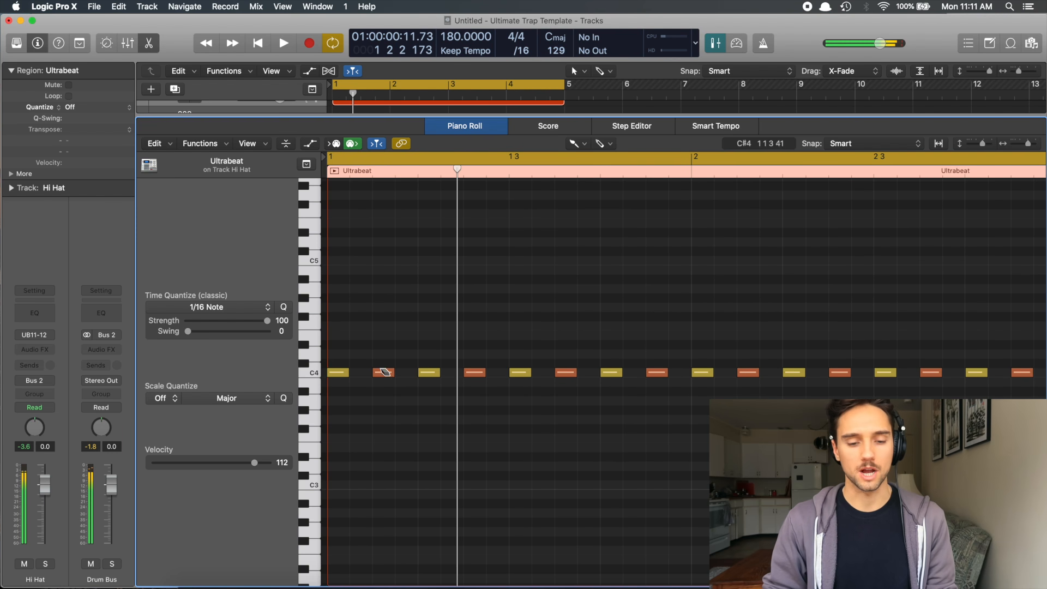
pyautogui.moveTo(648, 436); pyautogui.dragTo(701, 439)
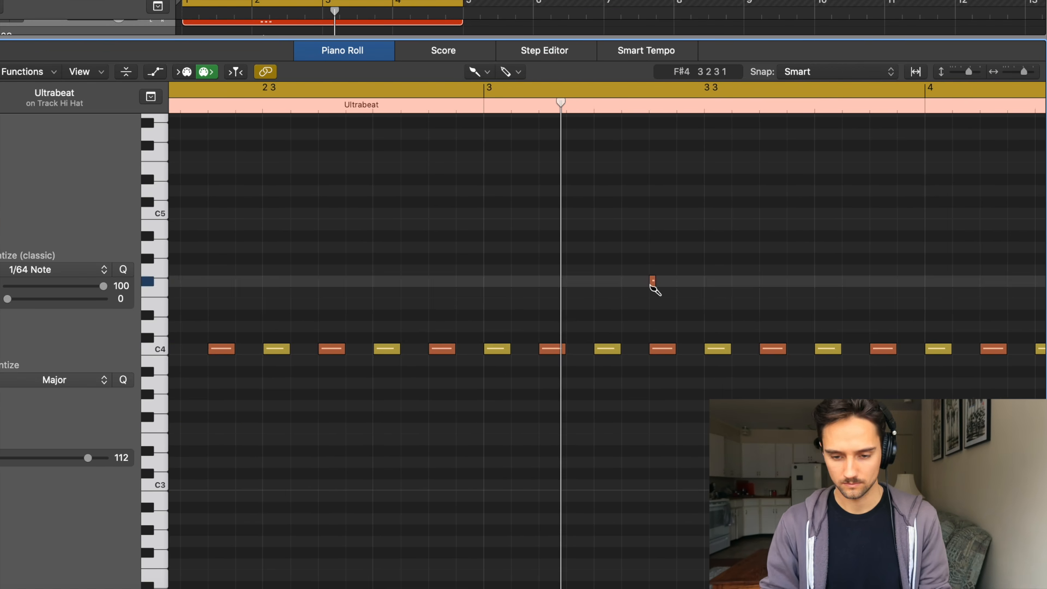
# Paint 1/64 hi-hat rolls in bar 3, four notes rising from F#4 to A4 and two falling from G#3, and play them.
pyautogui.moveTo(654, 283); pyautogui.dragTo(681, 247)
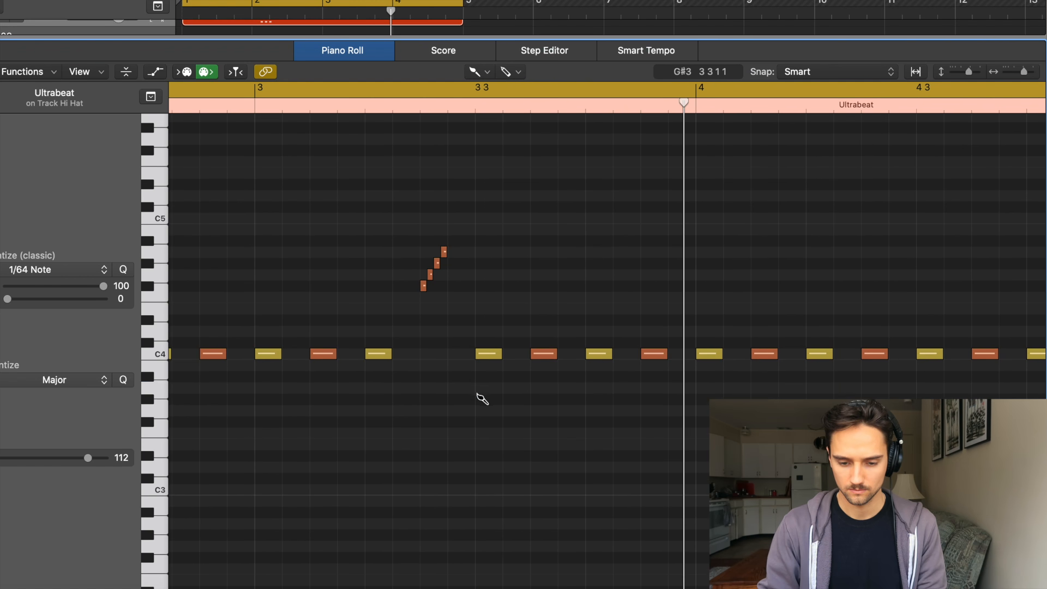
pyautogui.moveTo(480, 398); pyautogui.dragTo(486, 402)
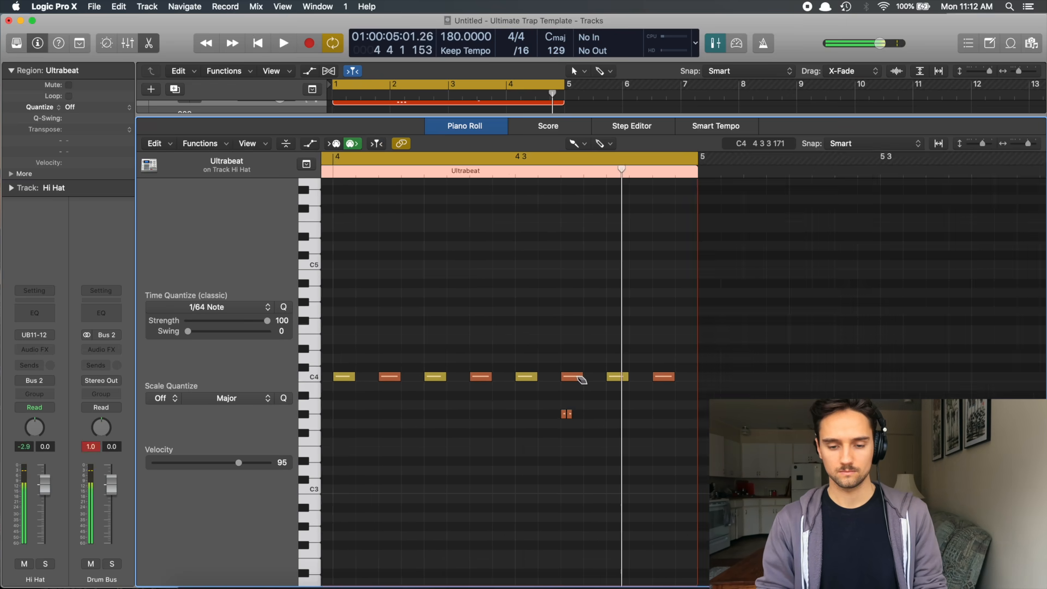
pyautogui.press('space')
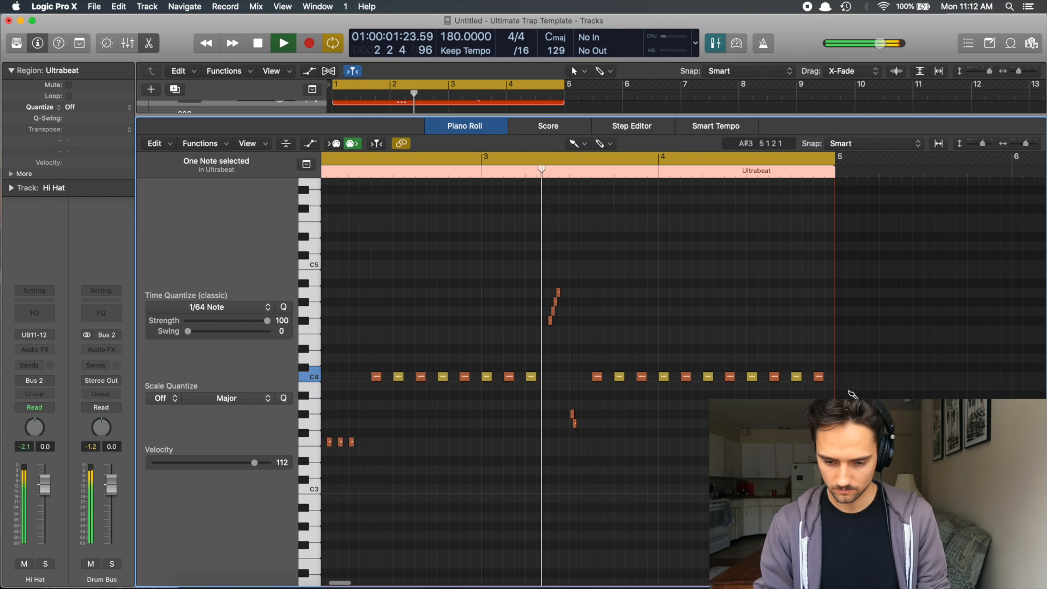
# Remove the C4 hi-hat note at beat 3 of bar 4 and add a short D#4 note there.
pyautogui.click(774, 377)
pyautogui.click(776, 350)
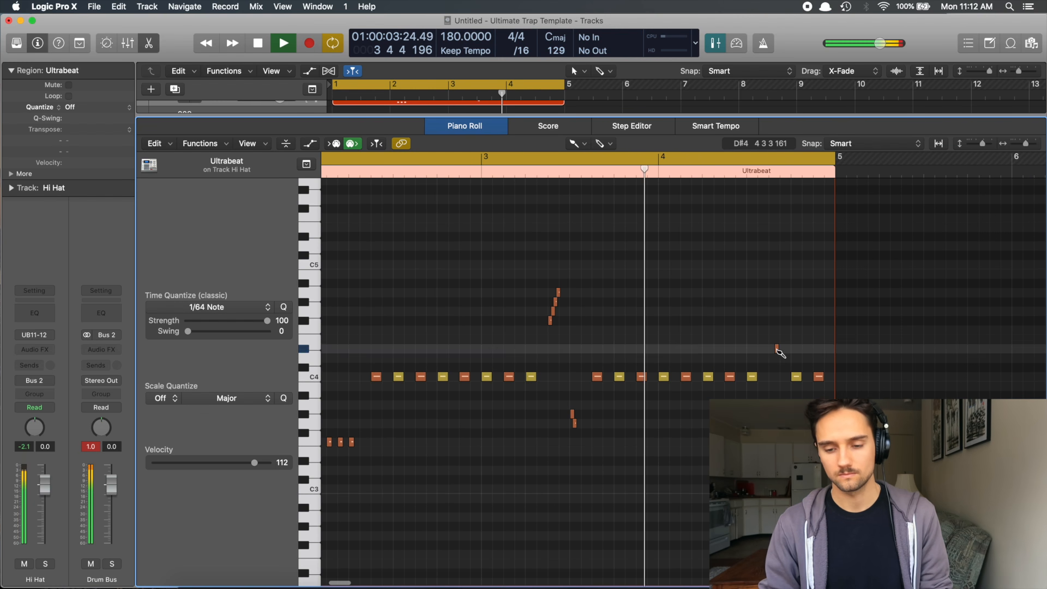
pyautogui.press('space')
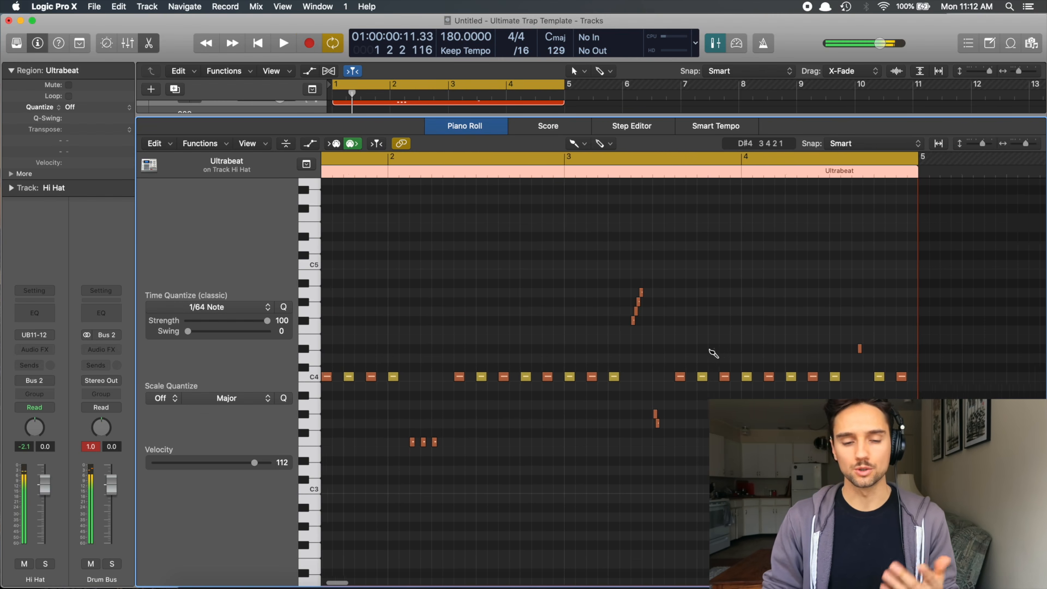
# Show the note velocities and draw a rising velocity ramp across the hi-hat roll in bar 3.
pyautogui.press('a')
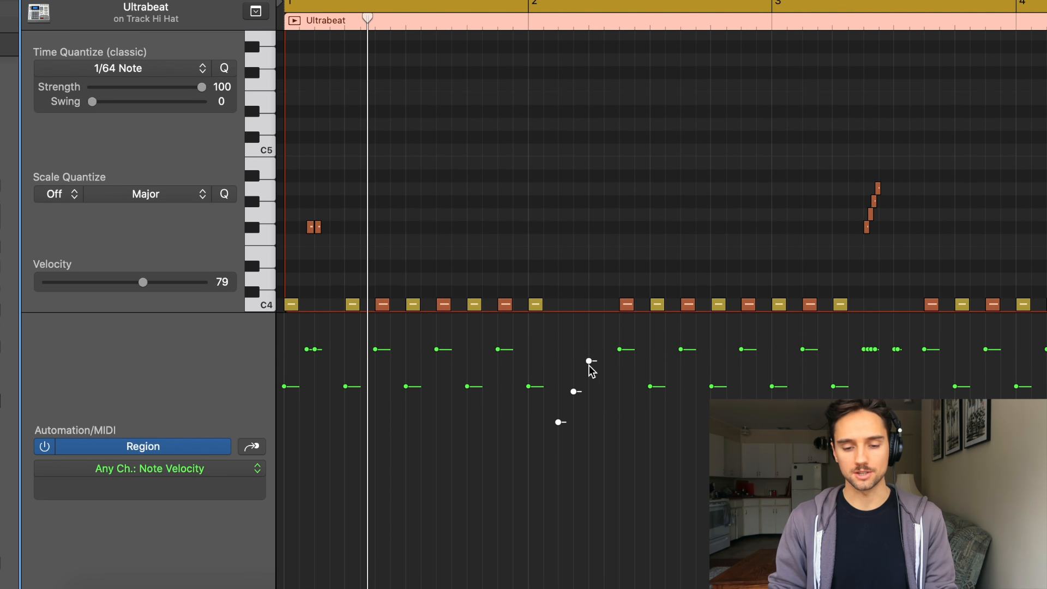
pyautogui.press('a')
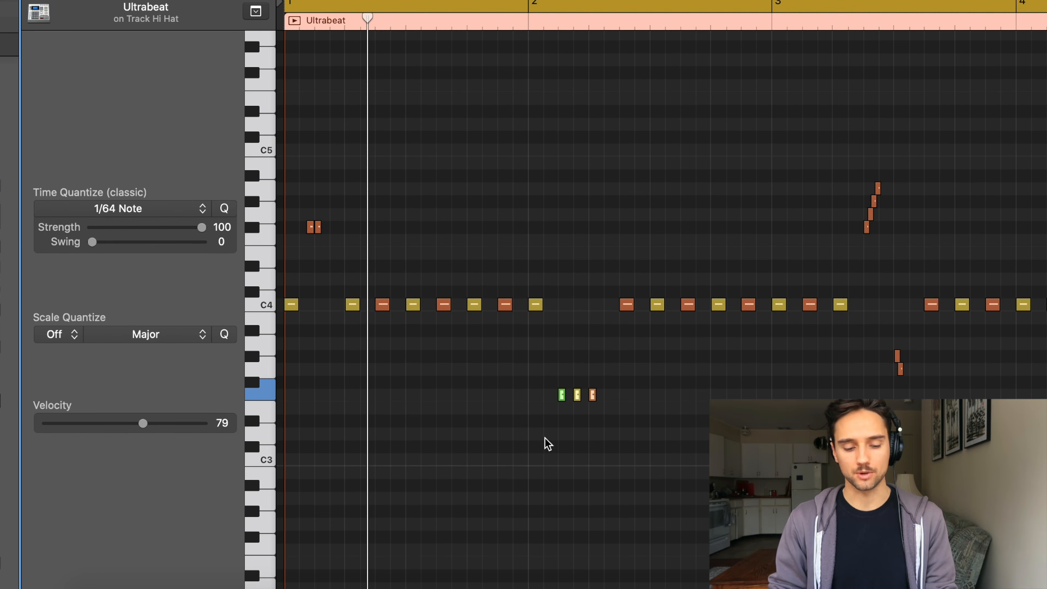
pyautogui.press('a')
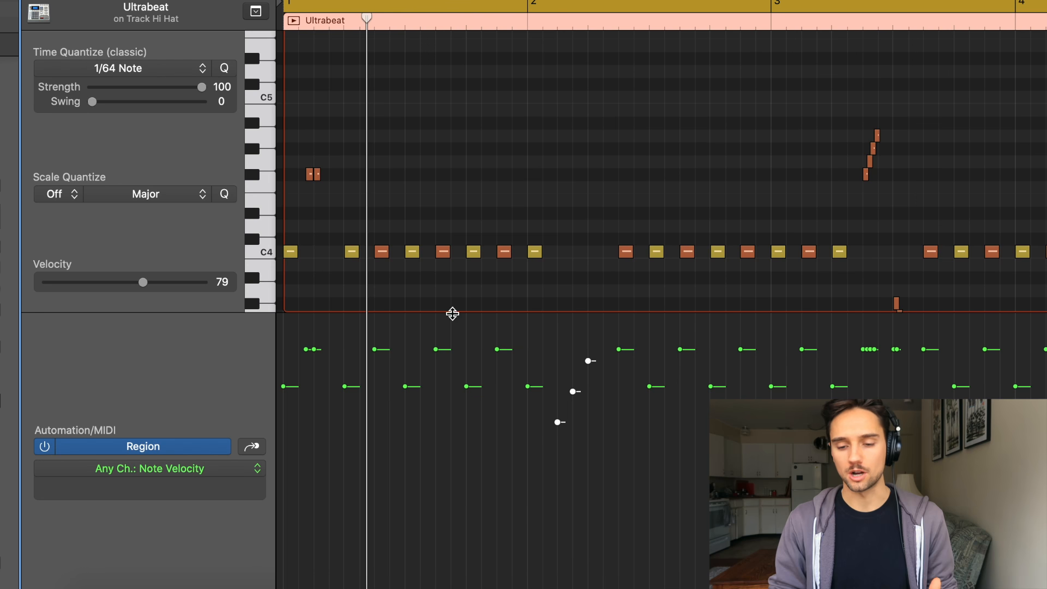
pyautogui.moveTo(857, 456); pyautogui.dragTo(896, 382)
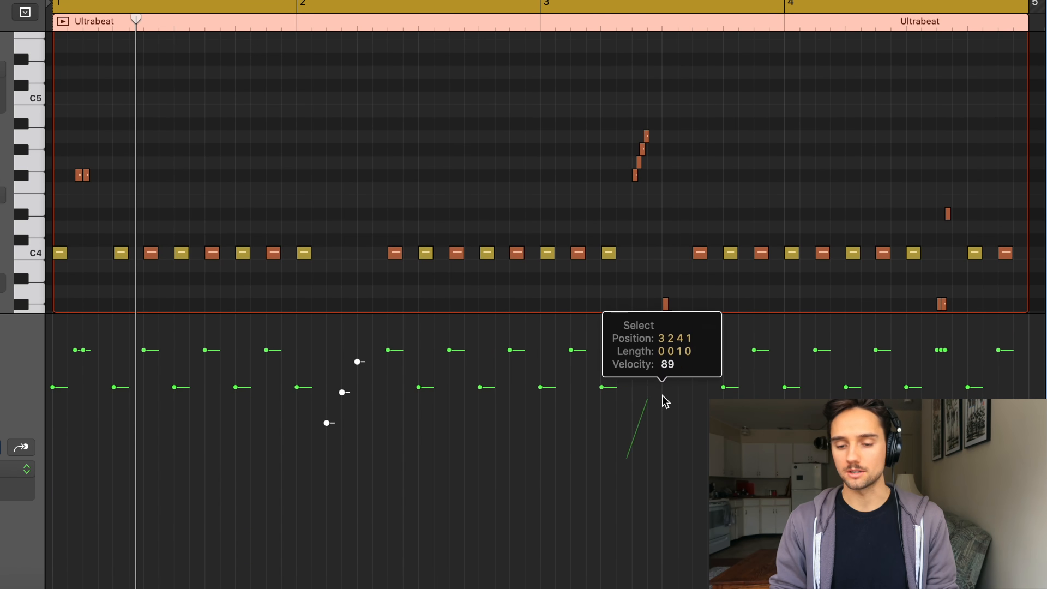
pyautogui.moveTo(665, 381); pyautogui.dragTo(666, 383)
pyautogui.hscroll(5, 637, 453)
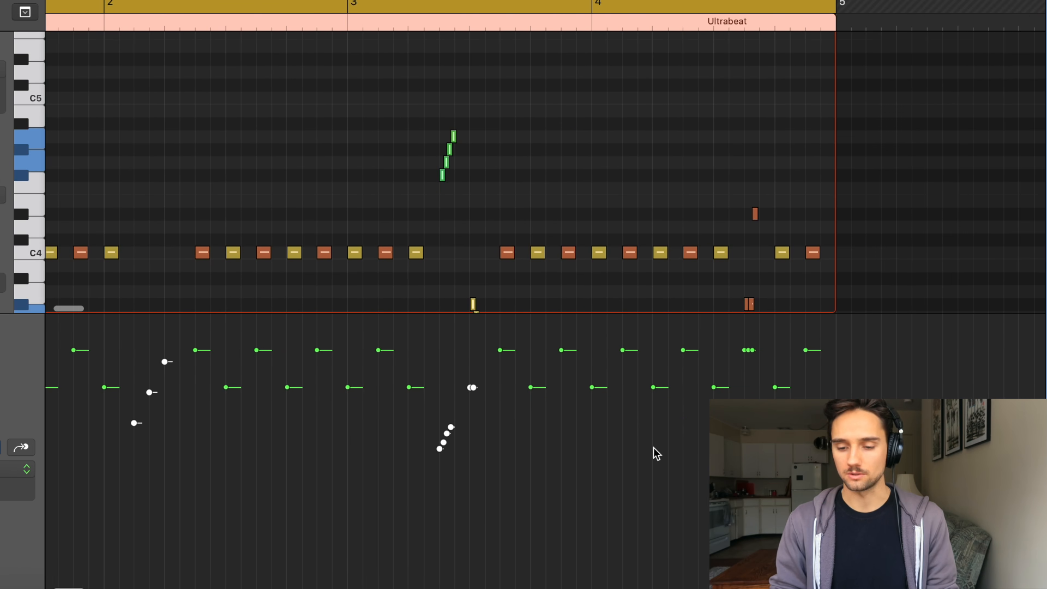
# Draw a rising velocity ramp across the hi-hat roll in bar 4 and close the note editor.
pyautogui.moveTo(757, 395); pyautogui.dragTo(766, 370)
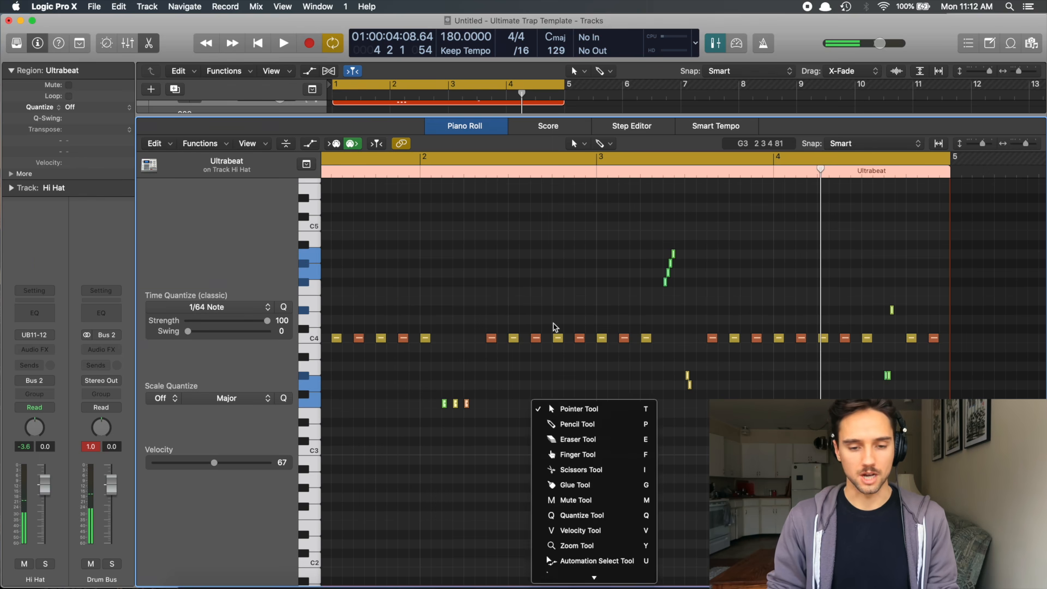
pyautogui.press('Escape')
pyautogui.press('e')
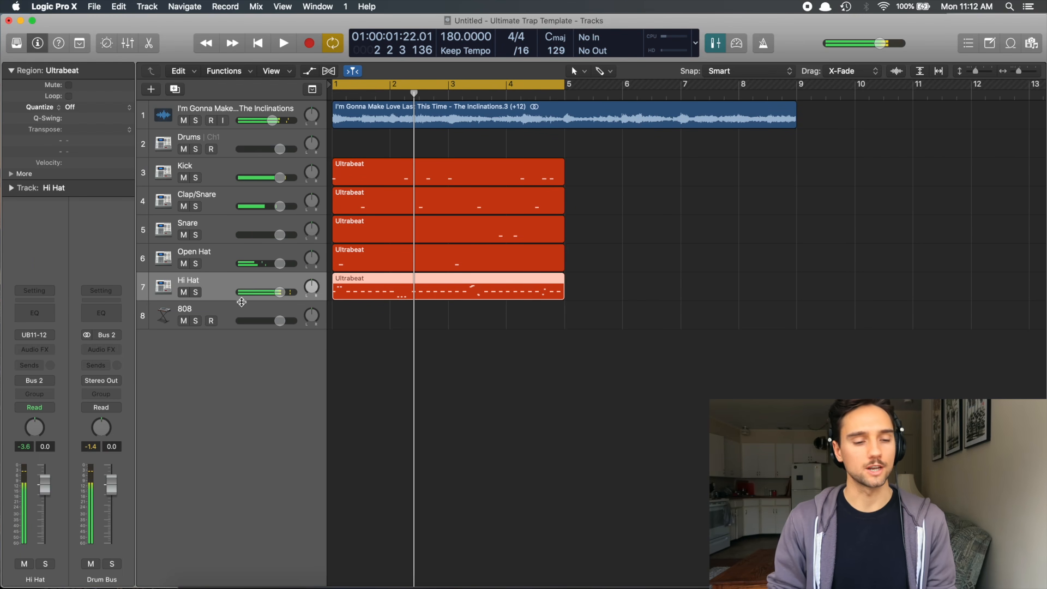
# Load the 808 (Atlanta)-24b.wav sample into source A of Alchemy on the 808 track.
pyautogui.click(242, 306)
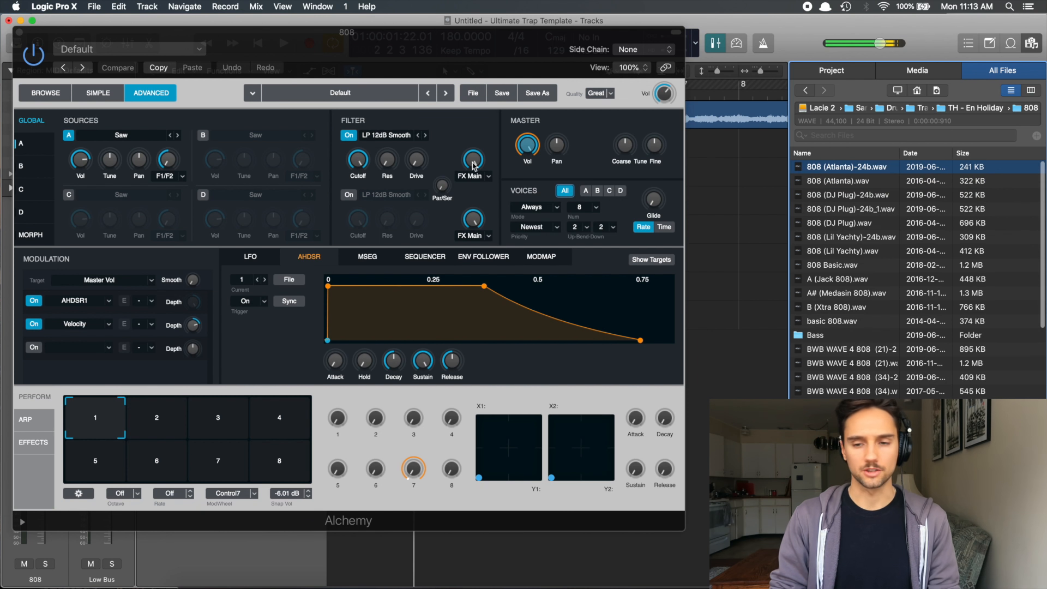
pyautogui.click(430, 42)
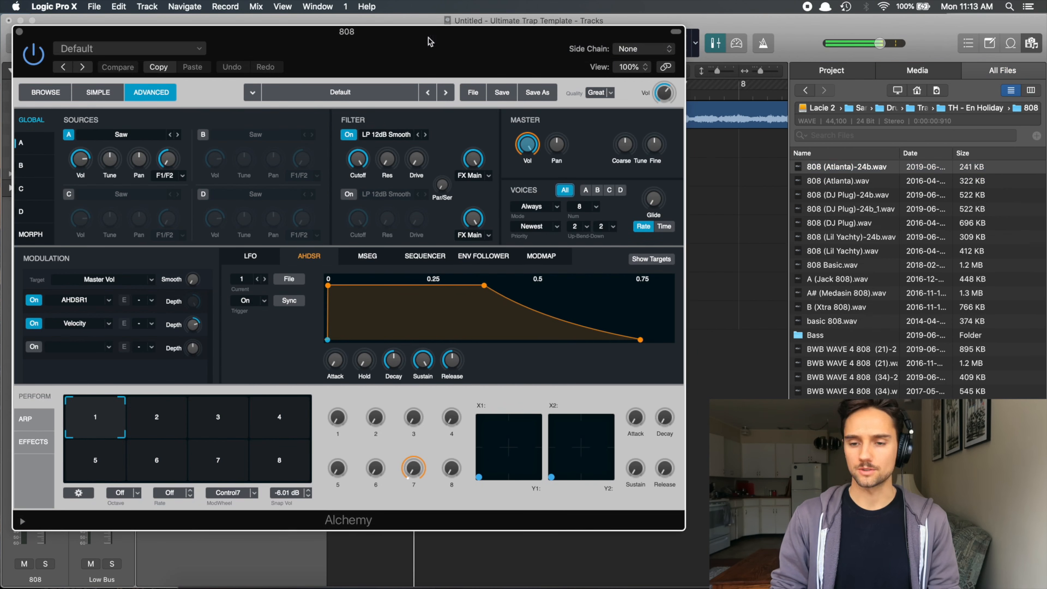
pyautogui.moveTo(657, 161); pyautogui.dragTo(159, 145)
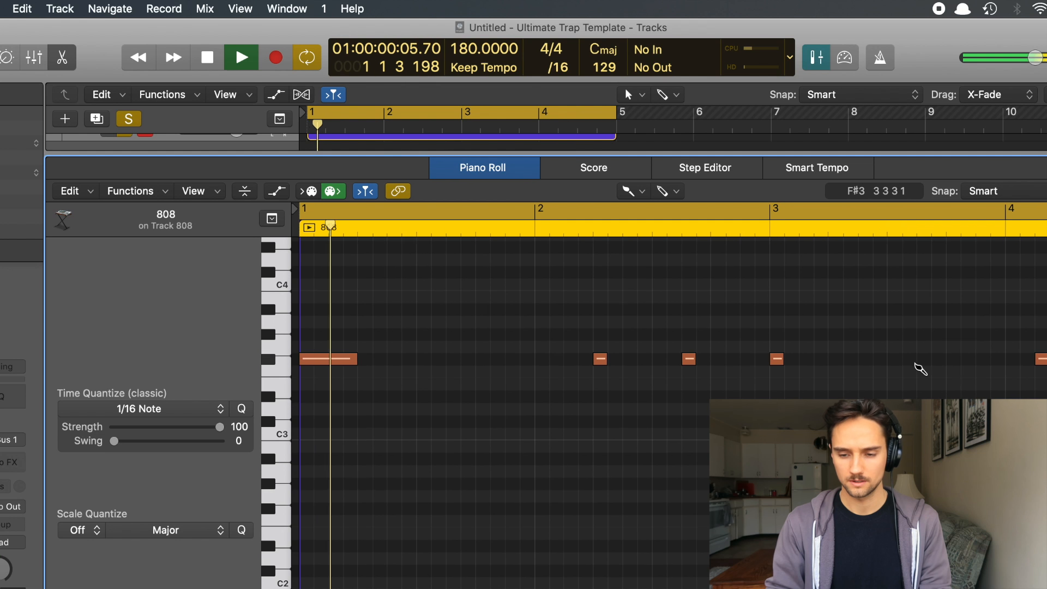
# Add a short F#3 note at beat 3 of bar 4 in the 808 region while playing the pattern.
pyautogui.hscroll(4, 1001, 396)
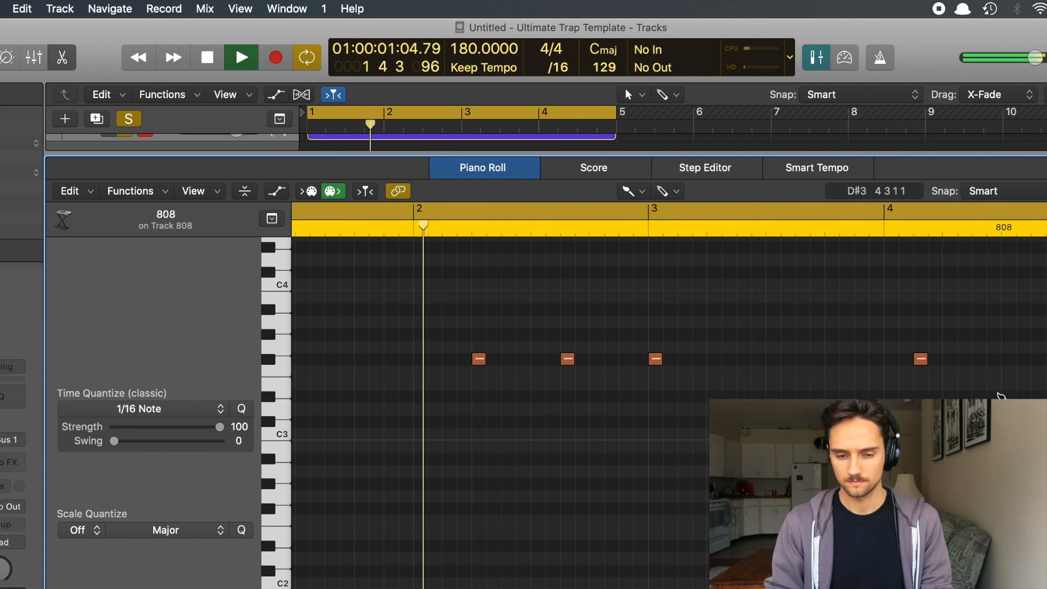
pyautogui.hscroll(2, 998, 397)
pyautogui.hscroll(6, 996, 395)
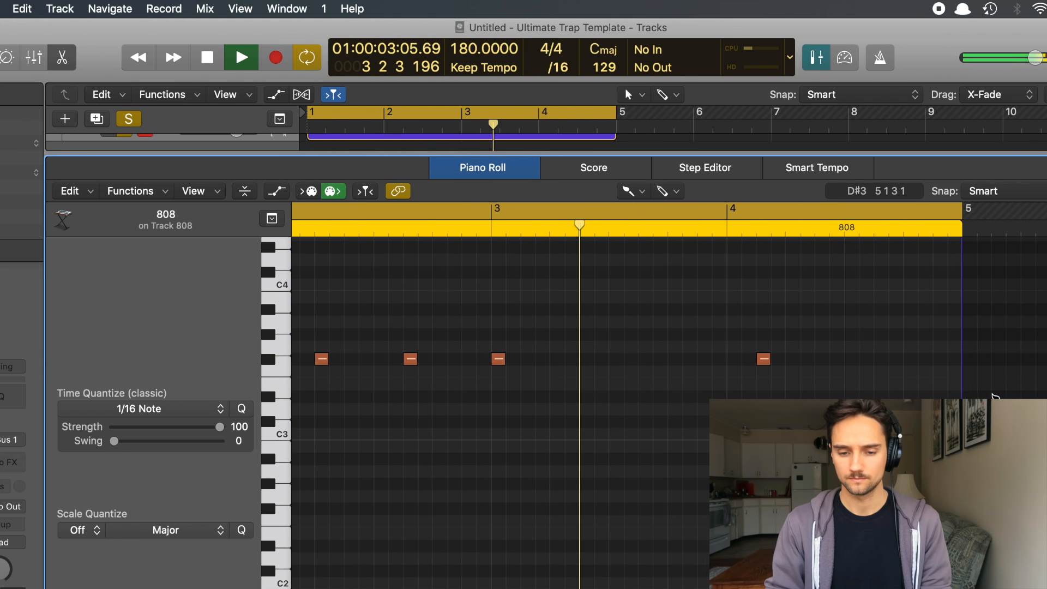
pyautogui.press('space')
pyautogui.click(670, 359)
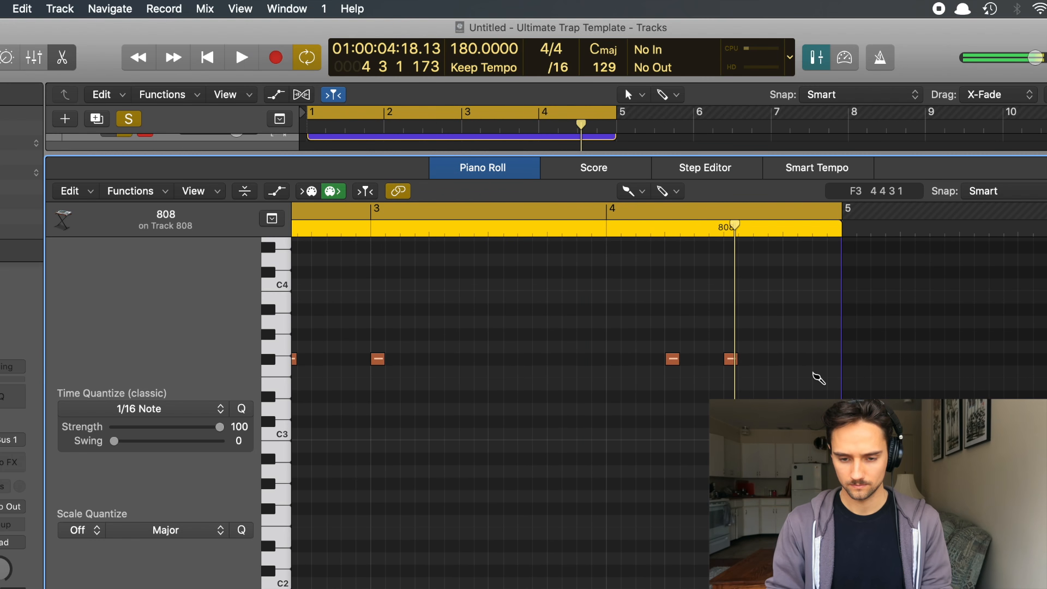
pyautogui.press('space')
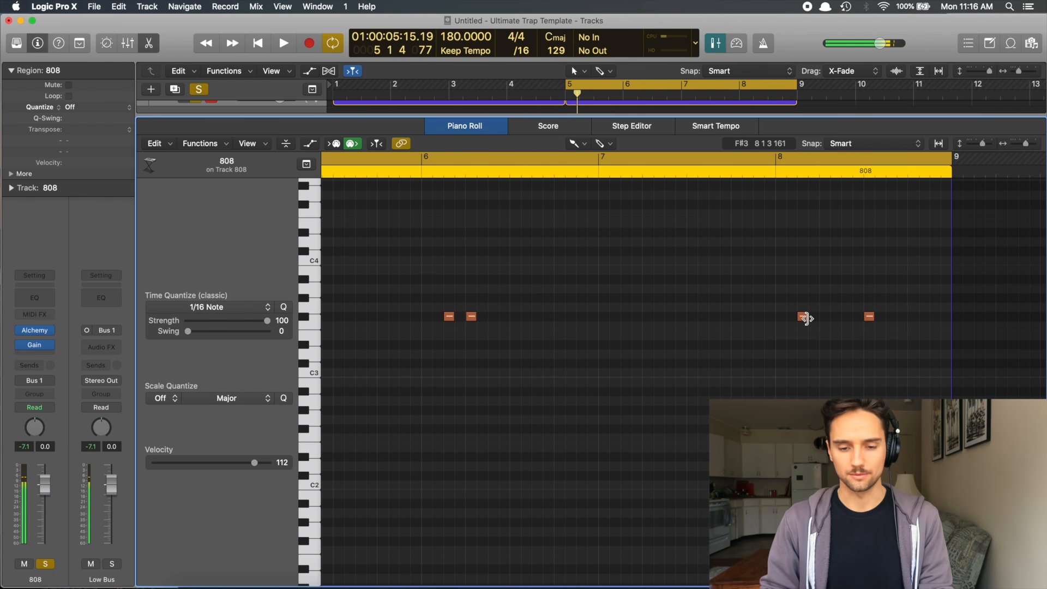
# Close the note editor, turn off cycling and join the two 808 regions into one region spanning bars 1 to 8.
pyautogui.press('p')
pyautogui.press('t')
pyautogui.press('t')
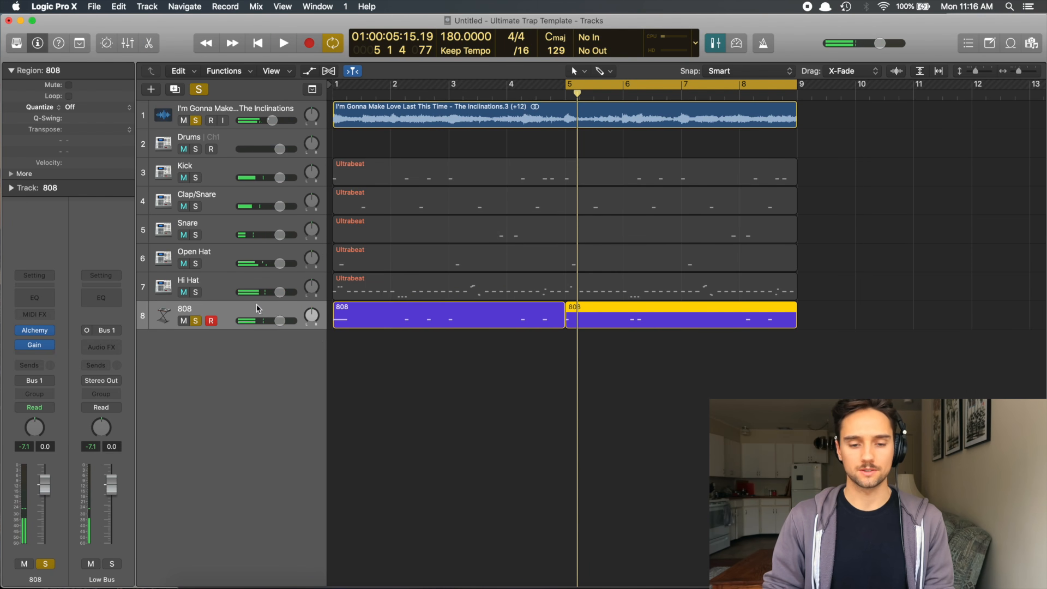
pyautogui.press('c')
pyautogui.press('Return')
pyautogui.click(288, 310)
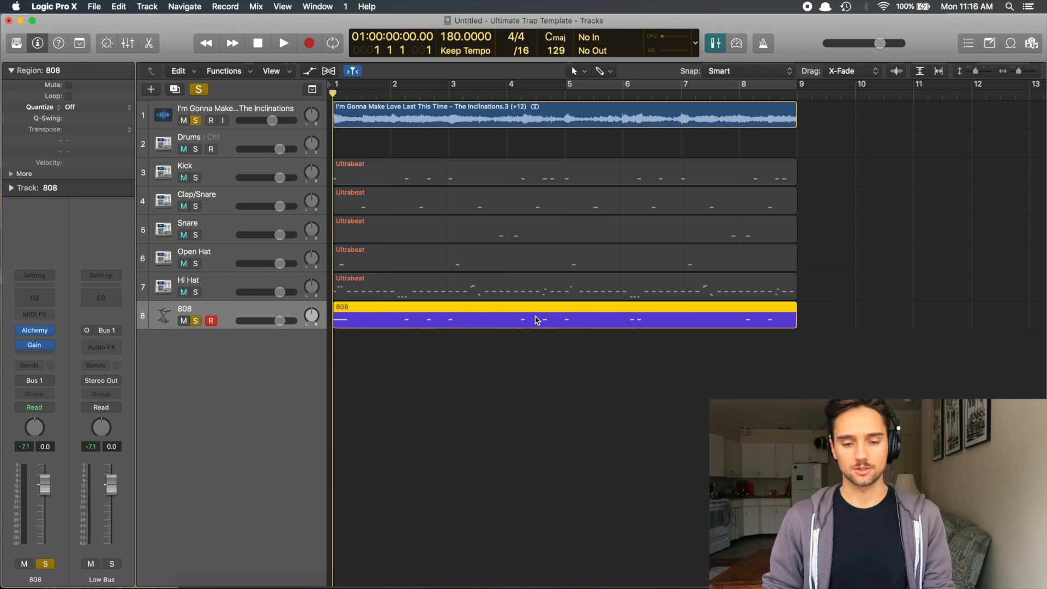
# Transpose all notes of the joined 808 region down to F#0 and force them legato.
pyautogui.press('p')
pyautogui.press('t')
pyautogui.press('t')
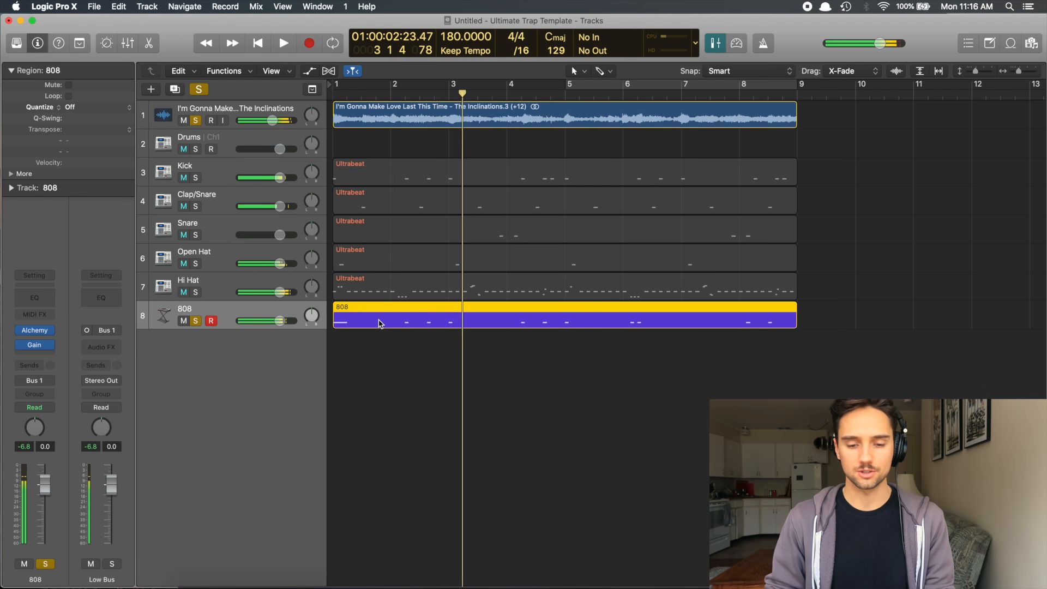
pyautogui.press('p')
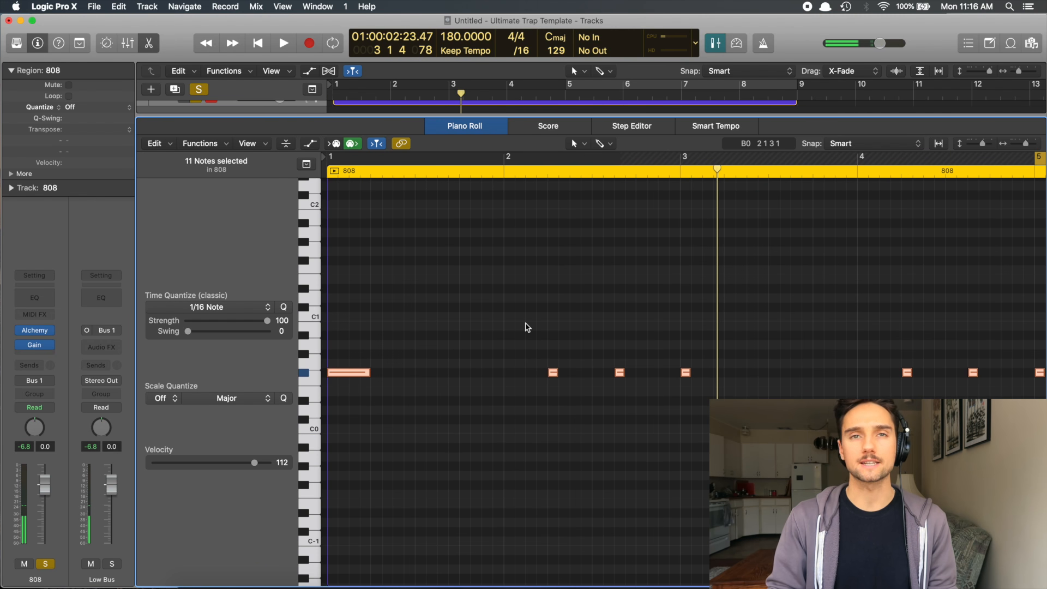
pyautogui.hotkey('shift', 'l')
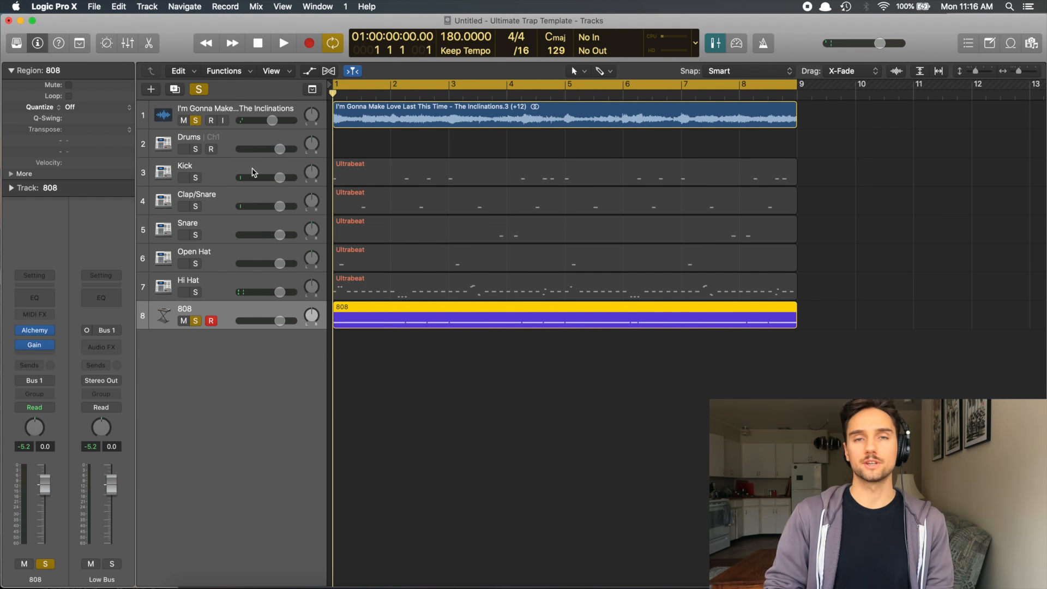
# Clear all solos and play the full beat, checking the channel levels in the mixer.
pyautogui.click(199, 89)
pyautogui.press('x')
pyautogui.press('space')
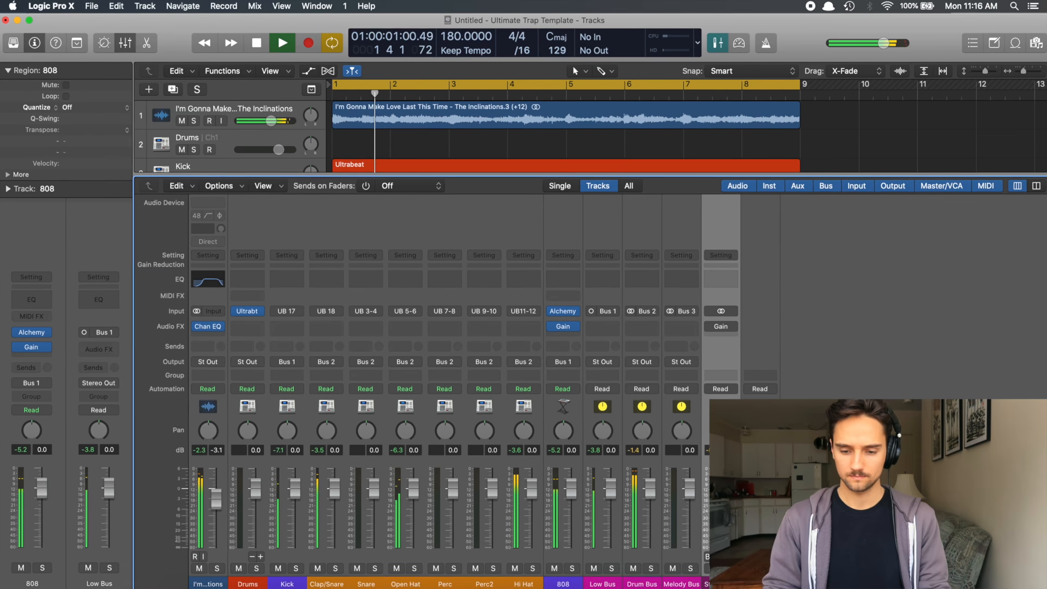
pyautogui.press('x')
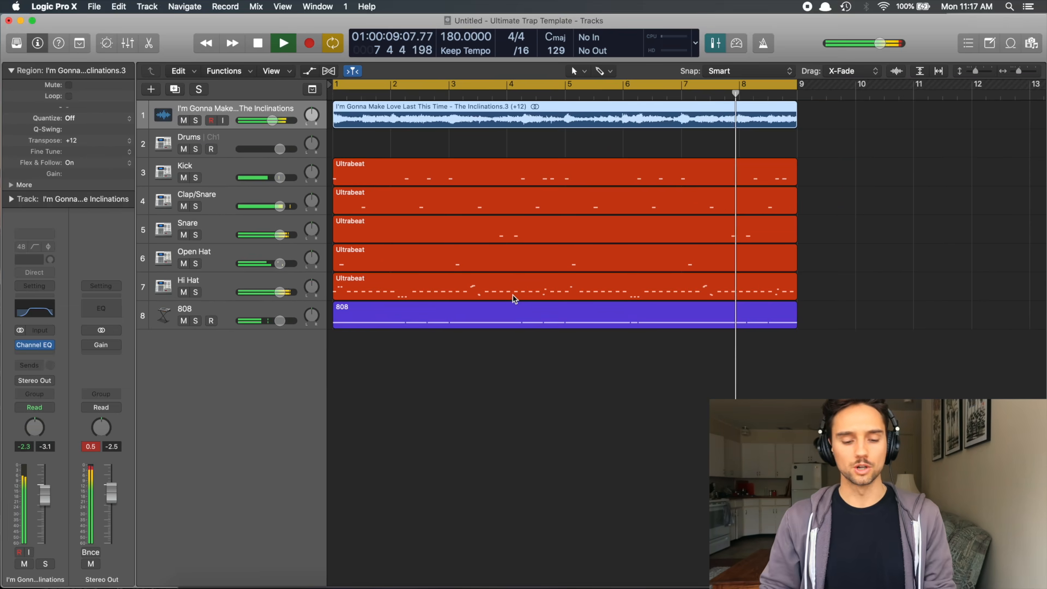
pyautogui.press('space')
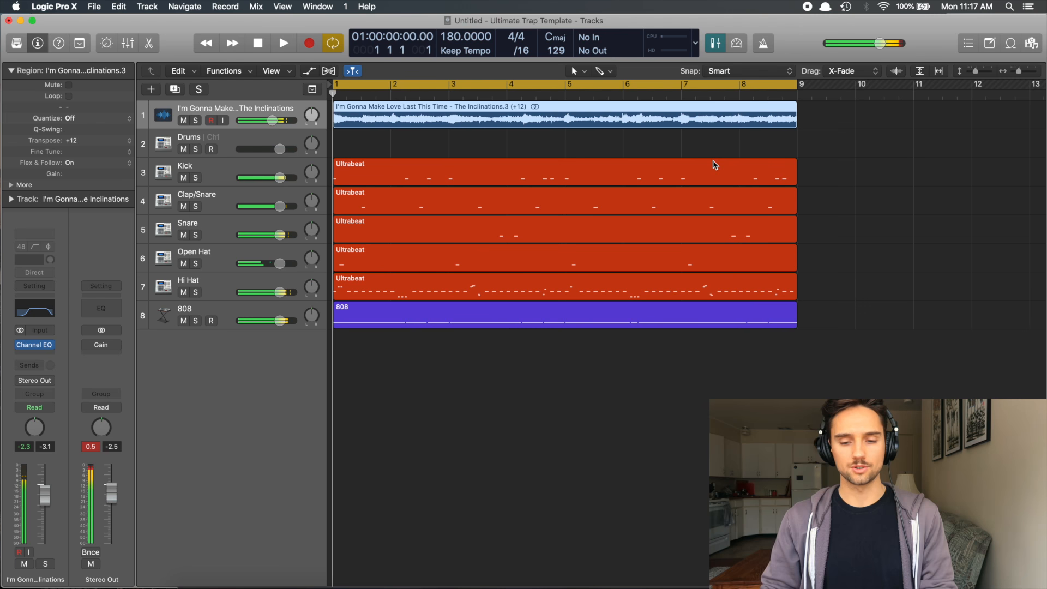
# Copy the sample, drum and 808 regions of bars 1 to 8 and paste them four times in a row from bar 9.
pyautogui.press('t')
pyautogui.press('t')
pyautogui.moveTo(617, 375); pyautogui.dragTo(516, 105)
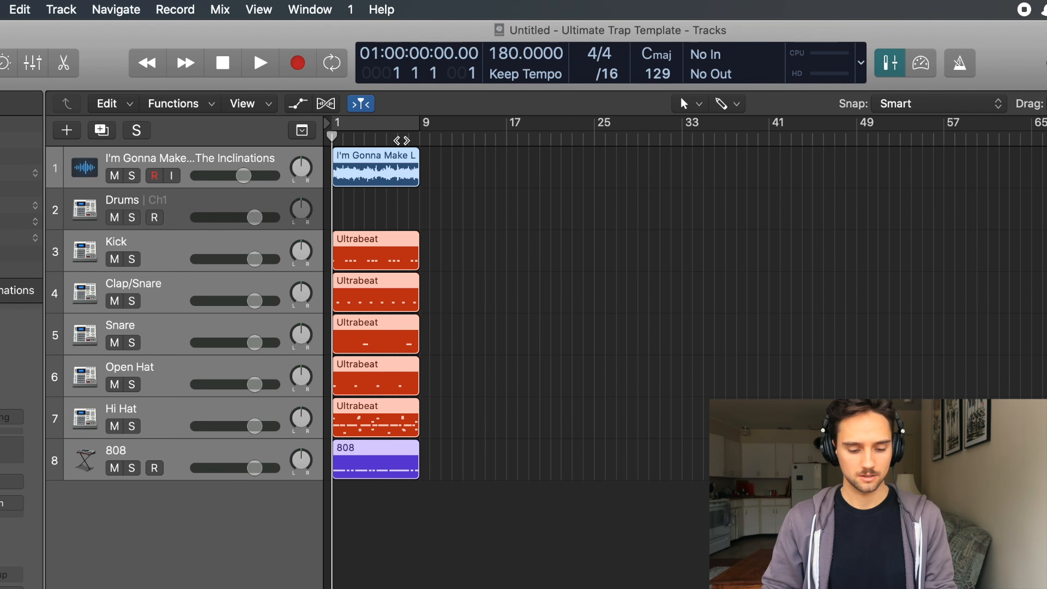
pyautogui.click(419, 136)
pyautogui.press('super+v')
pyautogui.press('super+v')
pyautogui.press('super+v')
pyautogui.press('super+v')
# Erase the drum and 808 regions in bars 1 to 8 and in bars 25 to 32.
pyautogui.press('t')
pyautogui.press('e')
pyautogui.click(362, 458)
pyautogui.click(376, 418)
pyautogui.click(376, 376)
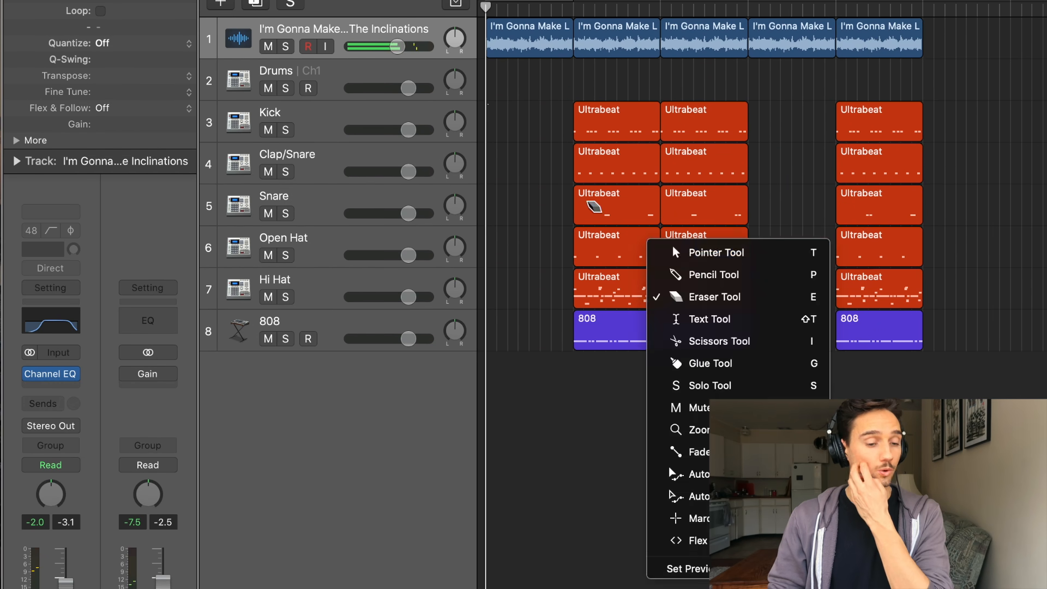
pyautogui.press('t')
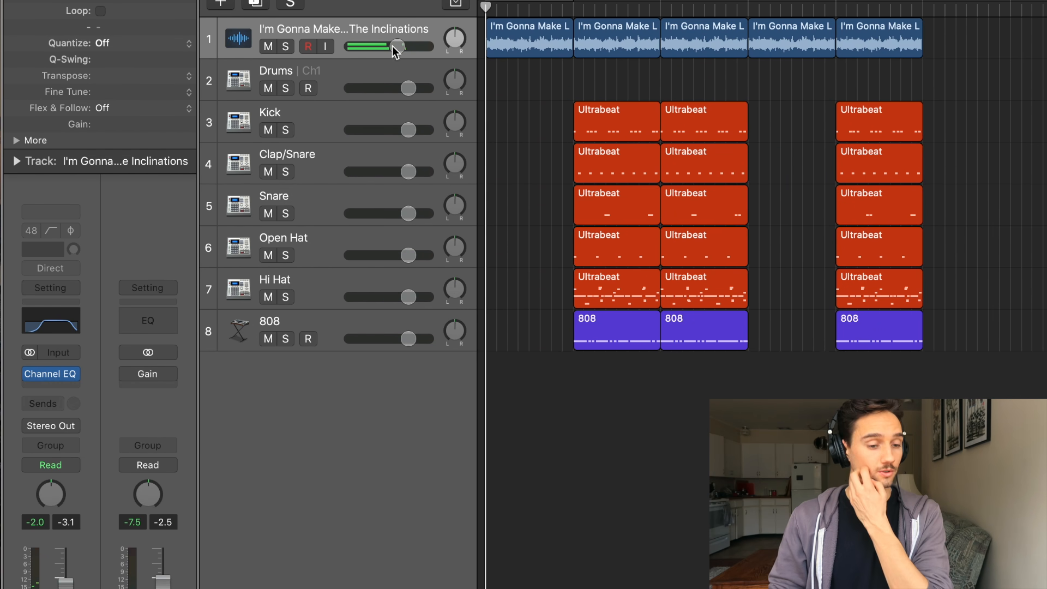
# Insert the HalfTime plug-in after the Channel EQ on the sample track and close its window.
pyautogui.click(44, 386)
pyautogui.moveTo(76, 434)
pyautogui.click(186, 434)
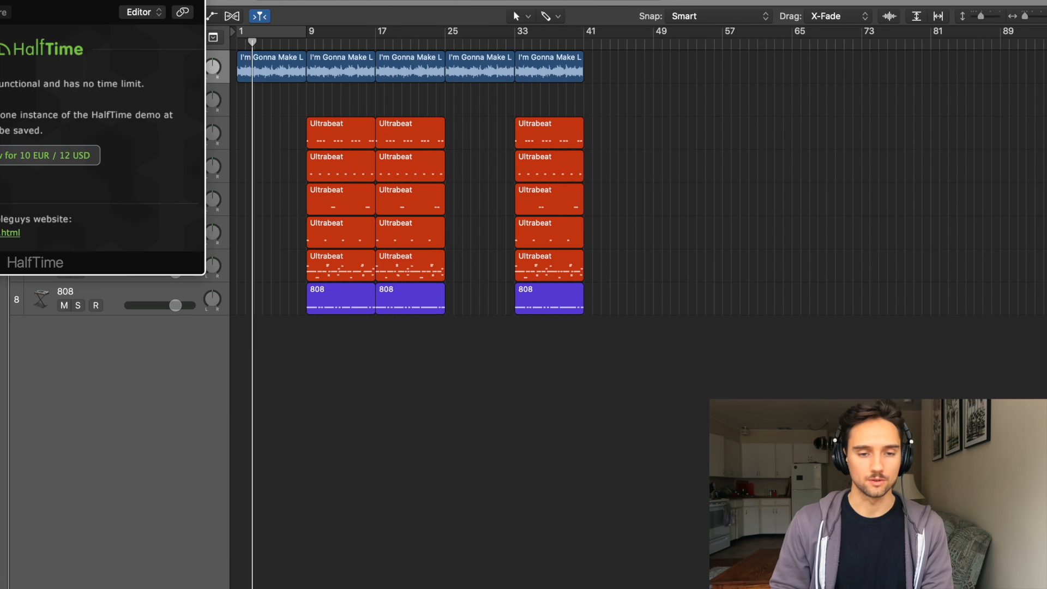
pyautogui.press('super+w')
# Automate the HalfTime bypass on the sample track so the effect runs in bars 1 to 8 and is bypassed from bar 9.
pyautogui.press('a')
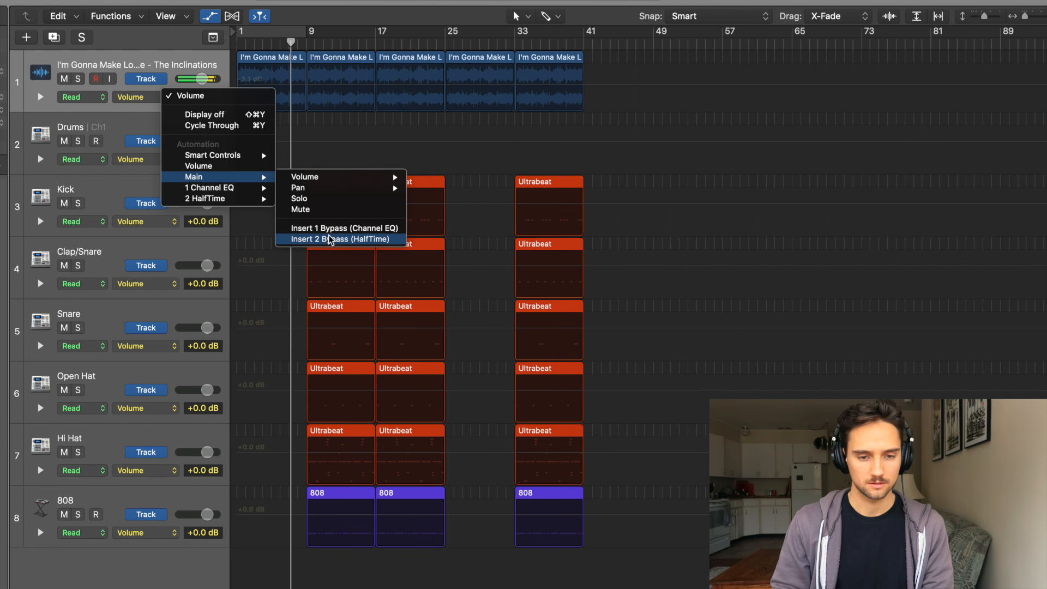
pyautogui.click(330, 239)
pyautogui.click(306, 88)
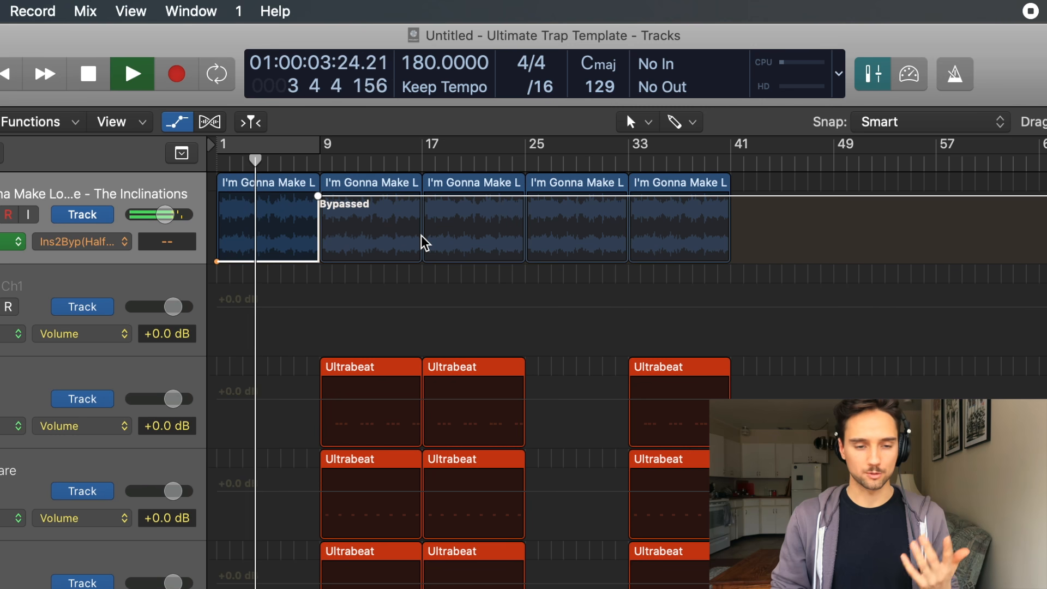
pyautogui.press('space')
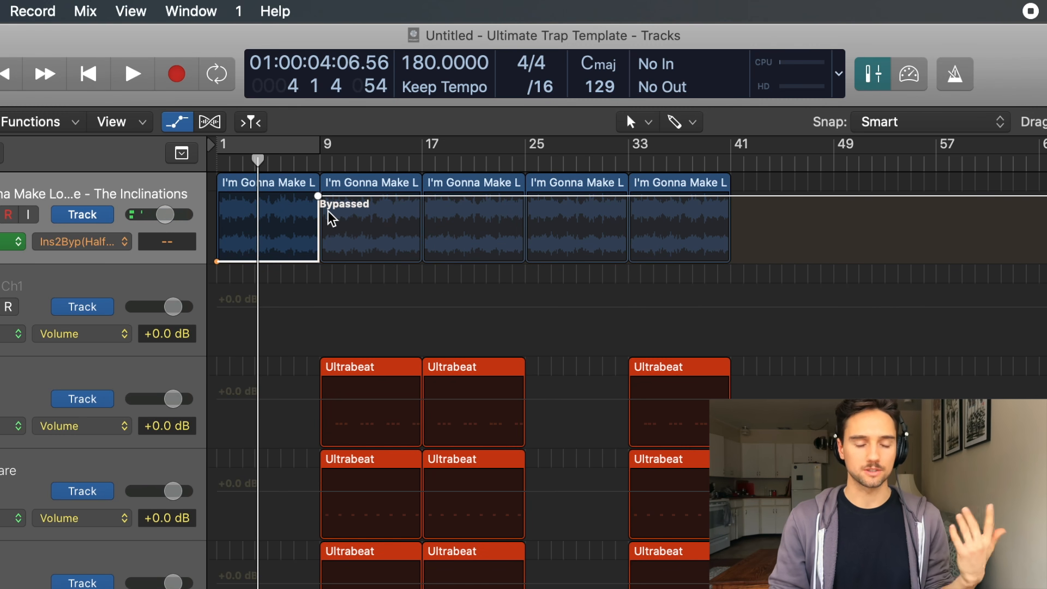
# Play the arrangement from the start through the drum entry at bar 9 and hide the automation lanes.
pyautogui.press('Return')
pyautogui.press('space')
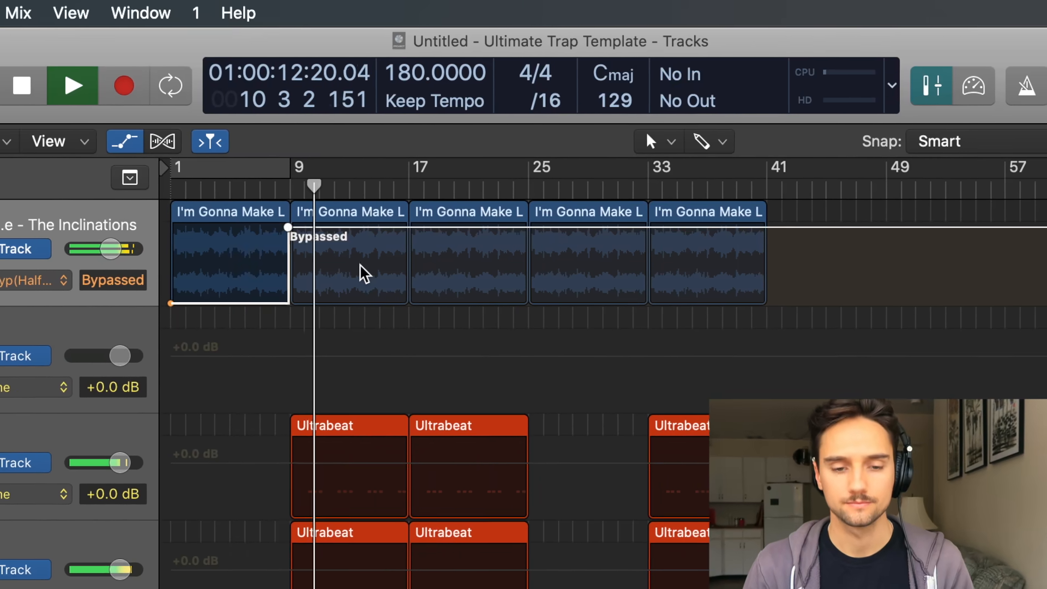
pyautogui.press('a')
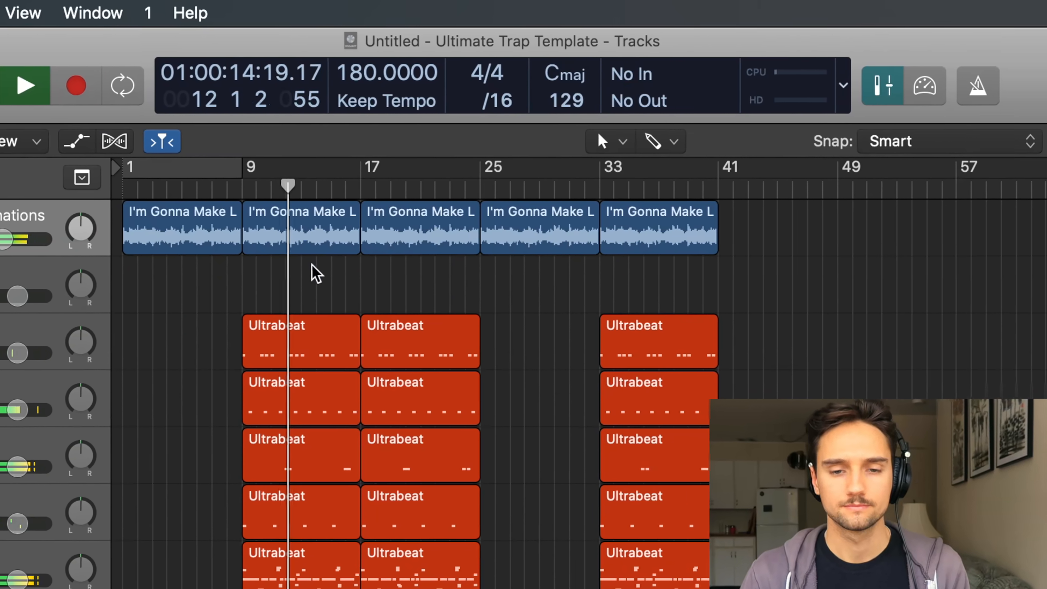
pyautogui.scroll(5, 325, 266)
pyautogui.hscroll(-1, 325, 265)
pyautogui.hscroll(-2, 287, 273)
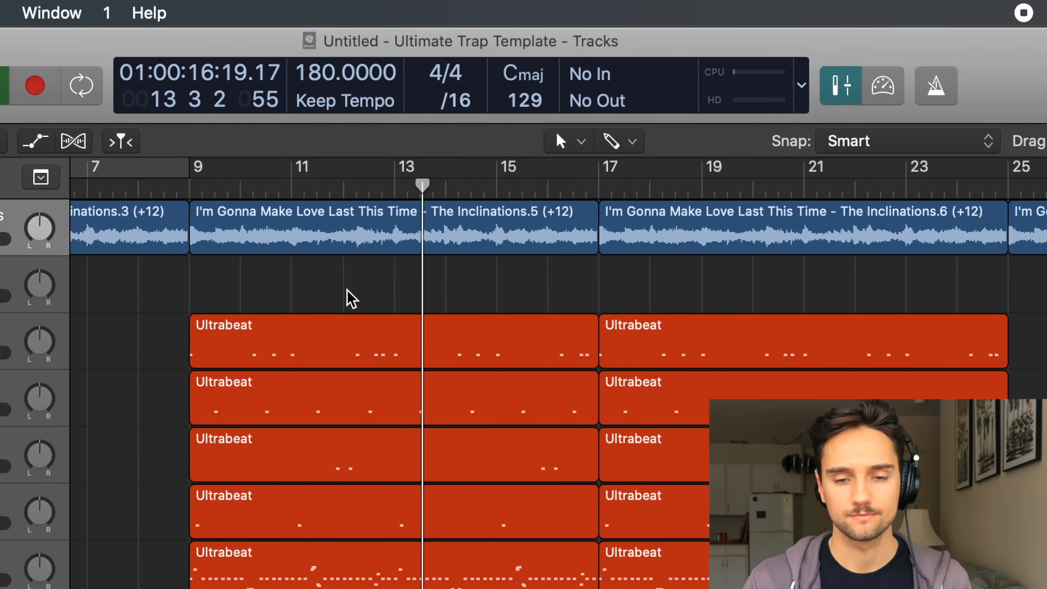
pyautogui.hscroll(3, 551, 379)
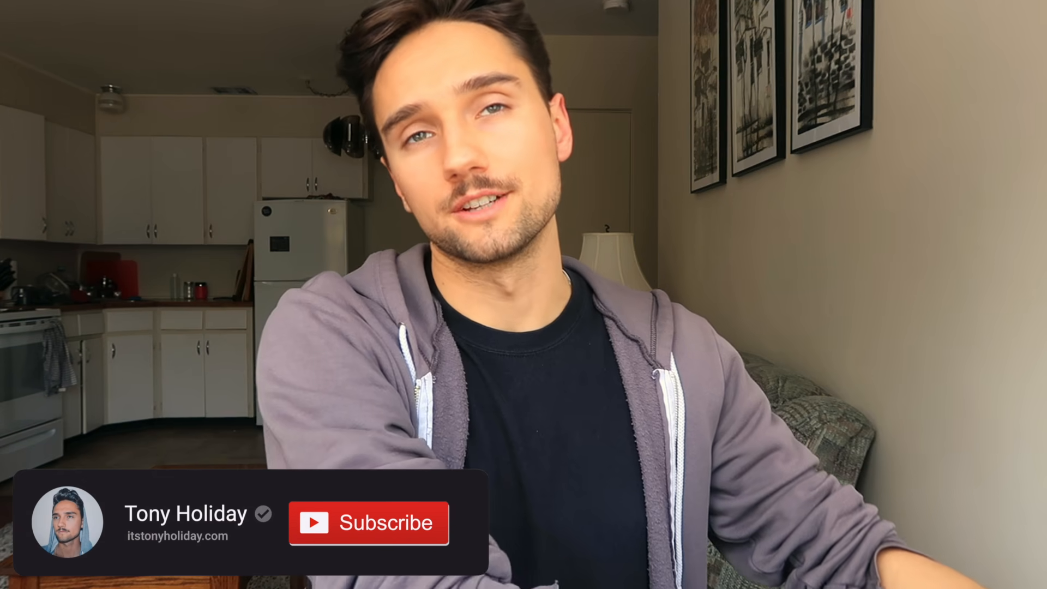